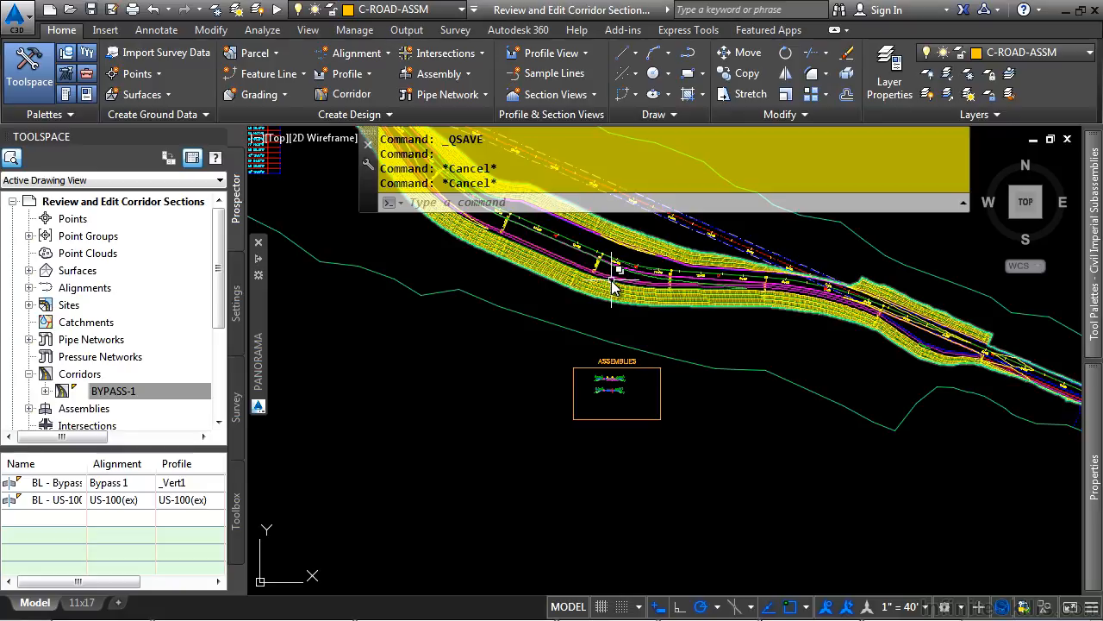
Select the BYPASS-1 corridor and set Display Horizontal Grid and Display Vertical Grid to No in its section view/edit options
left_click(612, 285)
left_click(668, 318)
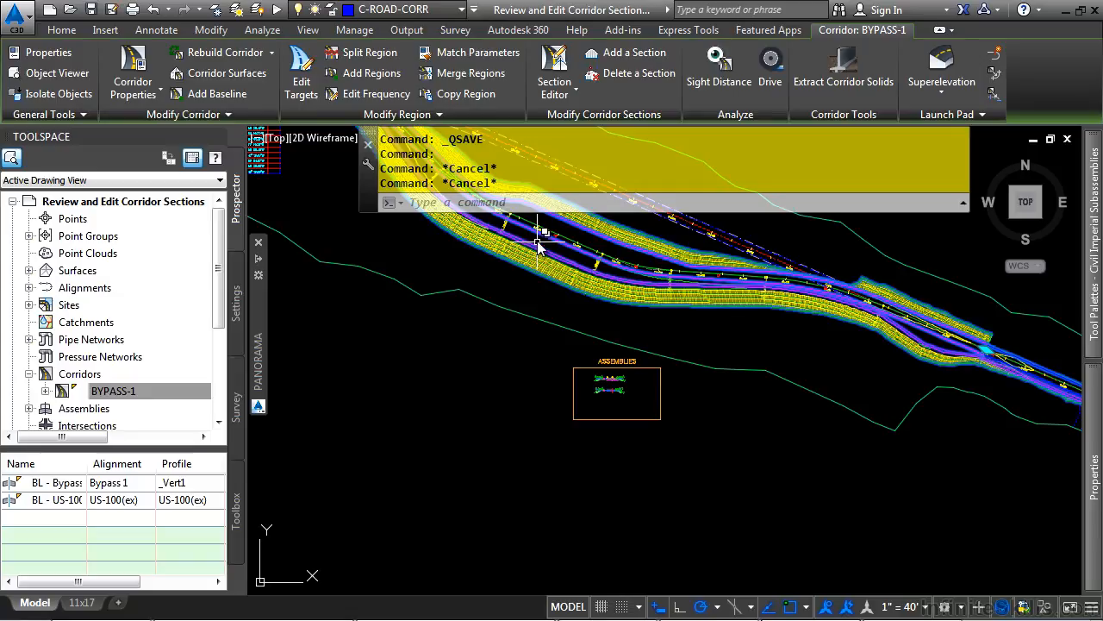
left_click(565, 97)
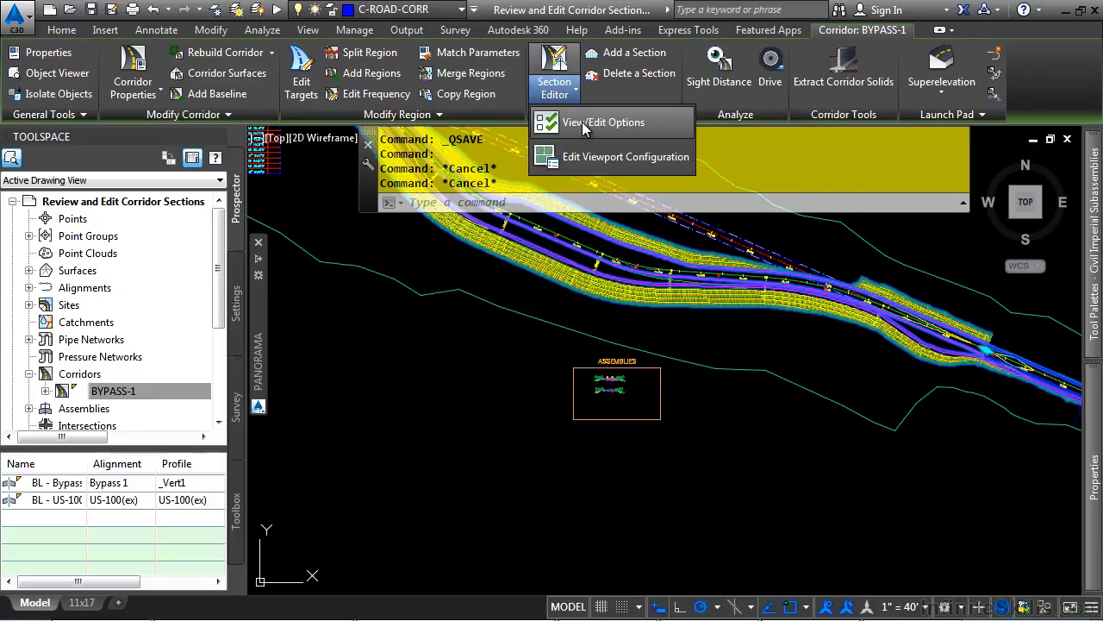
left_click(579, 124)
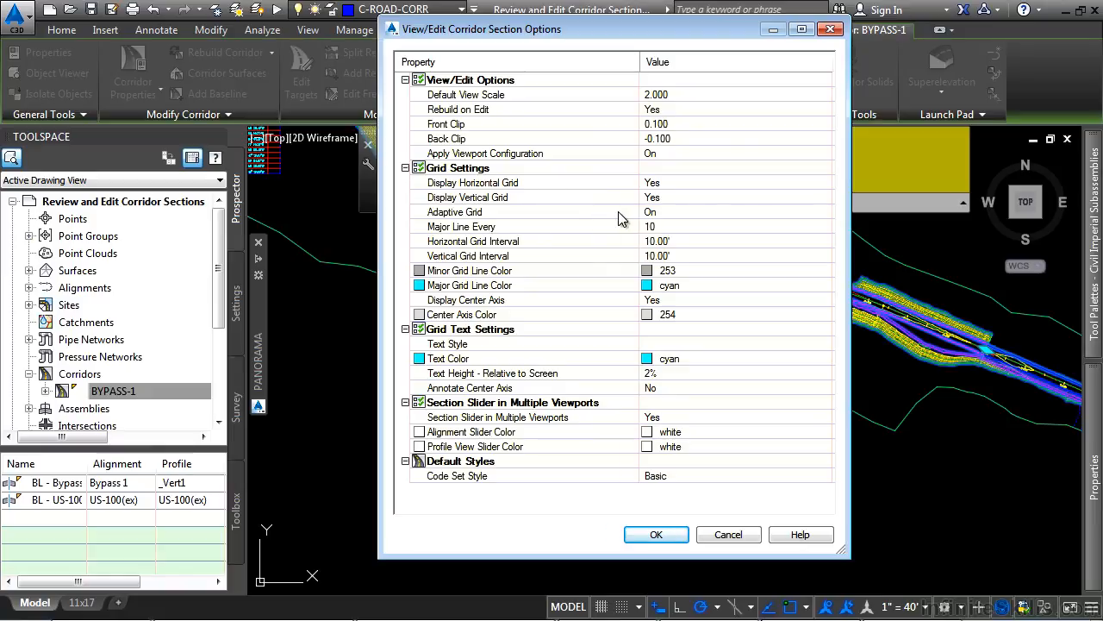
left_click(681, 185)
left_click(681, 186)
left_click(673, 205)
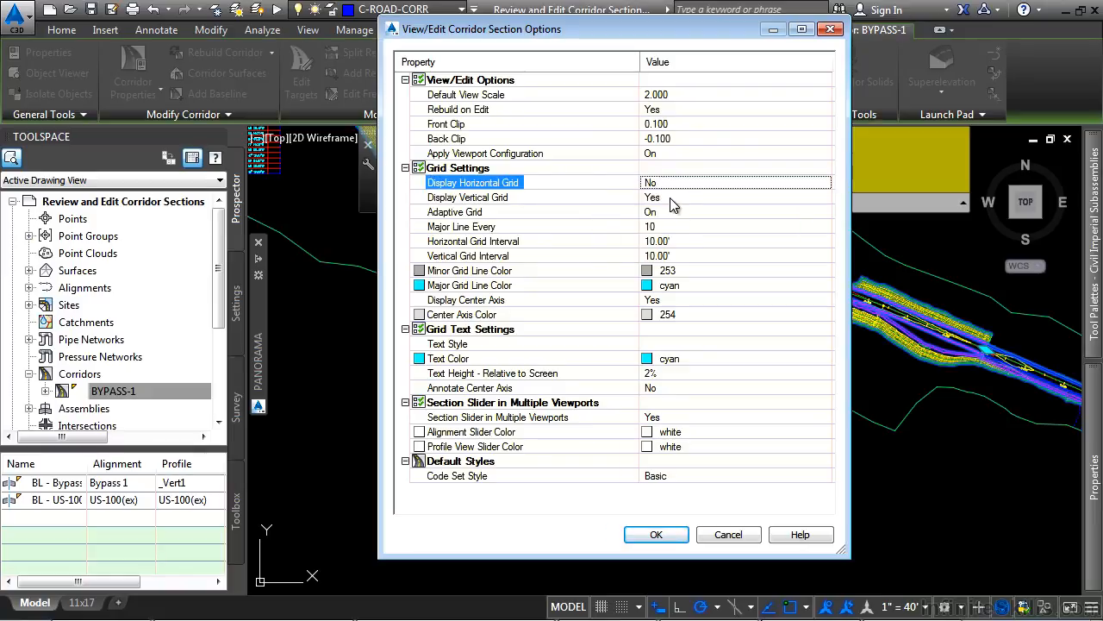
left_click(675, 199)
left_click(676, 199)
left_click(684, 226)
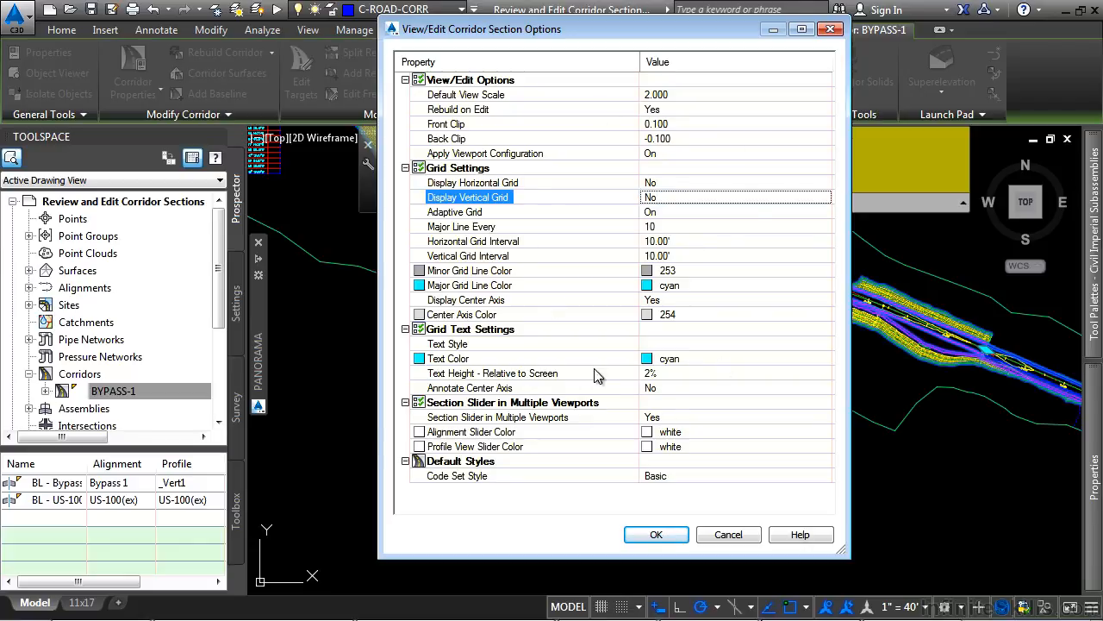
Set the default code set style for corridor sections to View-Edit and accept the section options
left_click(707, 476)
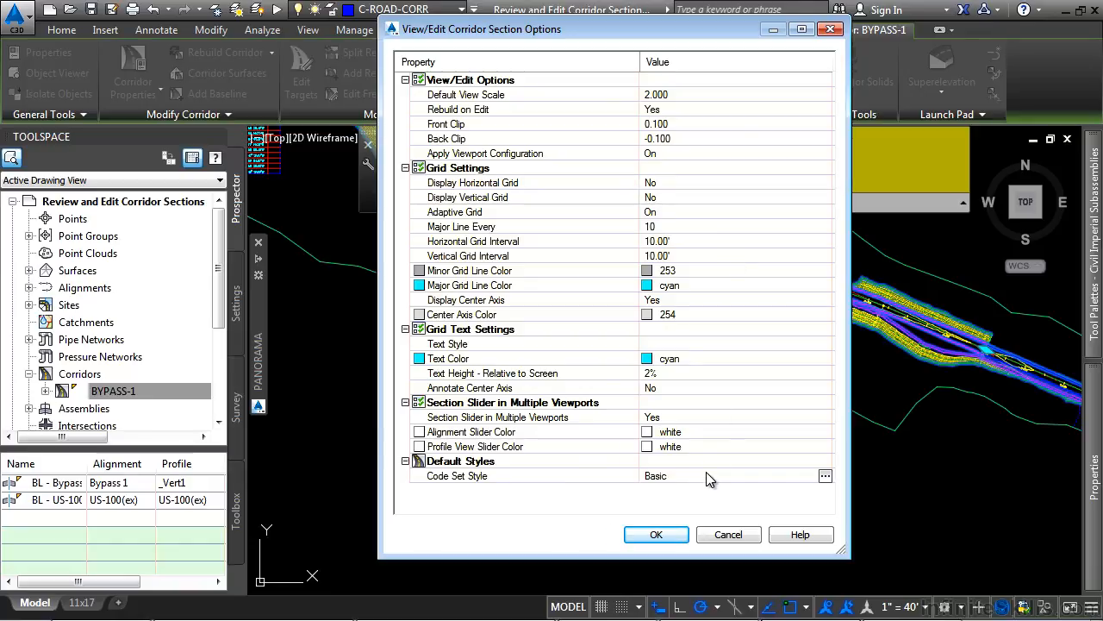
left_click(825, 476)
left_click(507, 281)
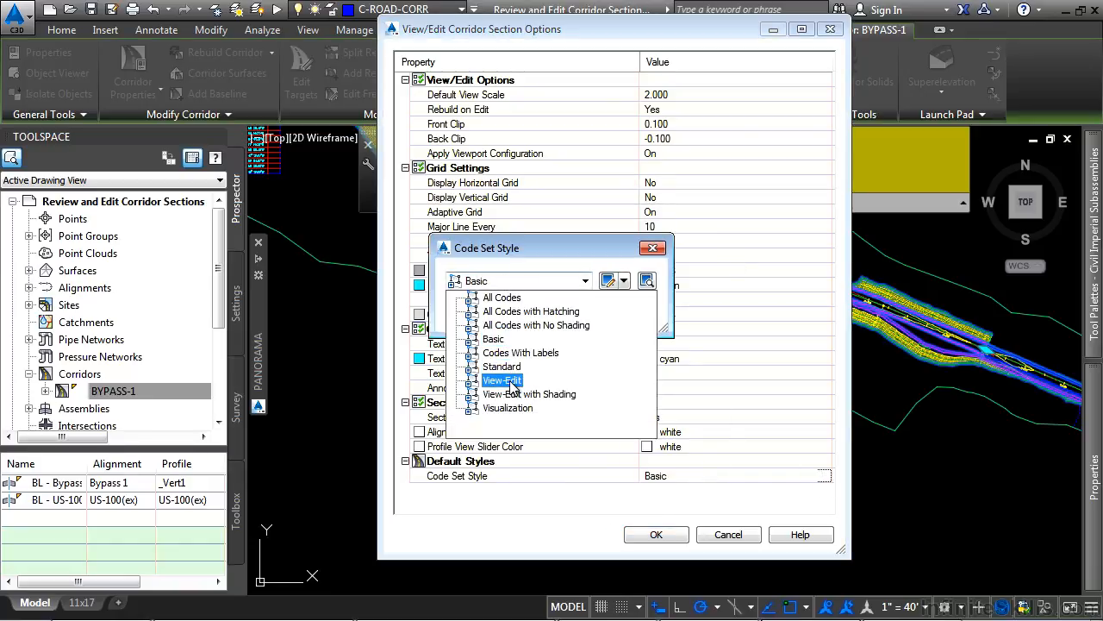
left_click(510, 384)
left_click(488, 314)
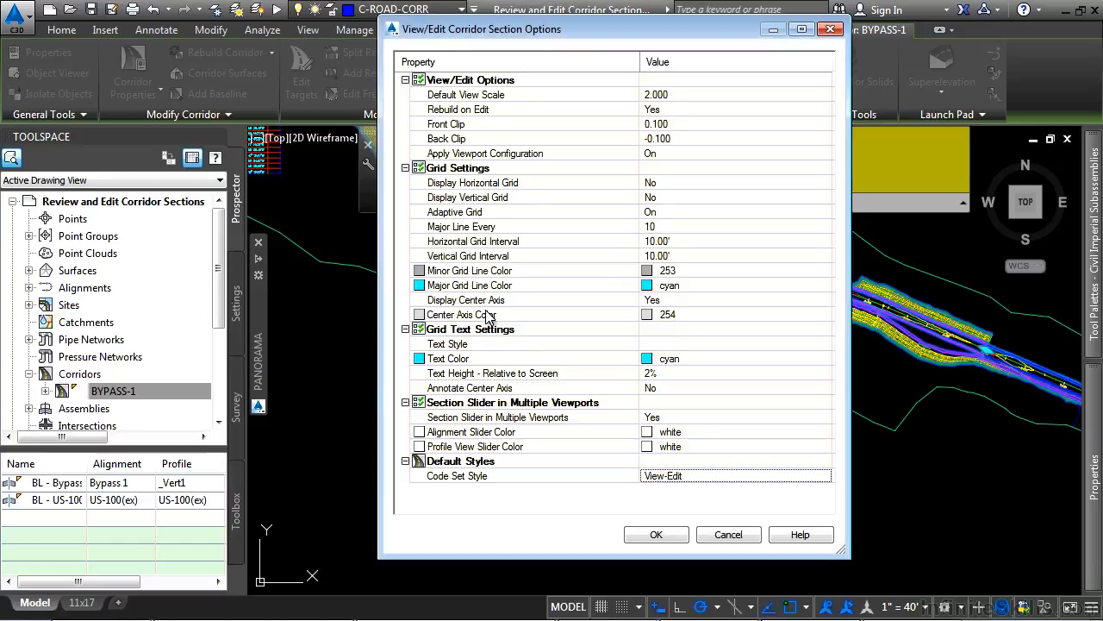
left_click(668, 536)
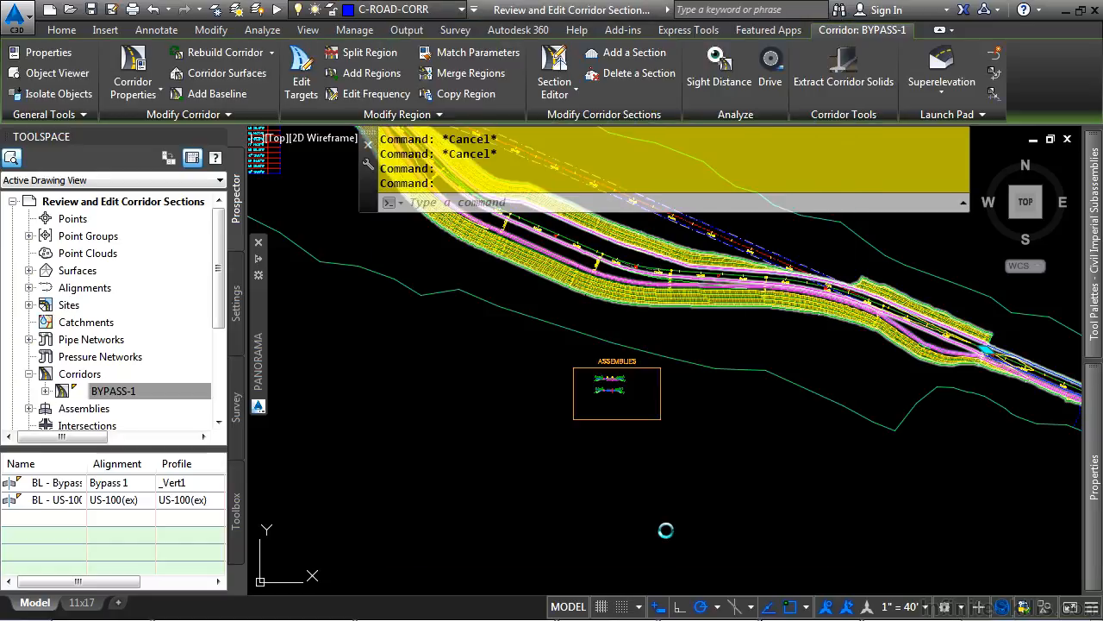
Configure the section editor viewports as Two: Horizontal, with Plan in viewport 1 and Section in viewport 2
left_click(559, 89)
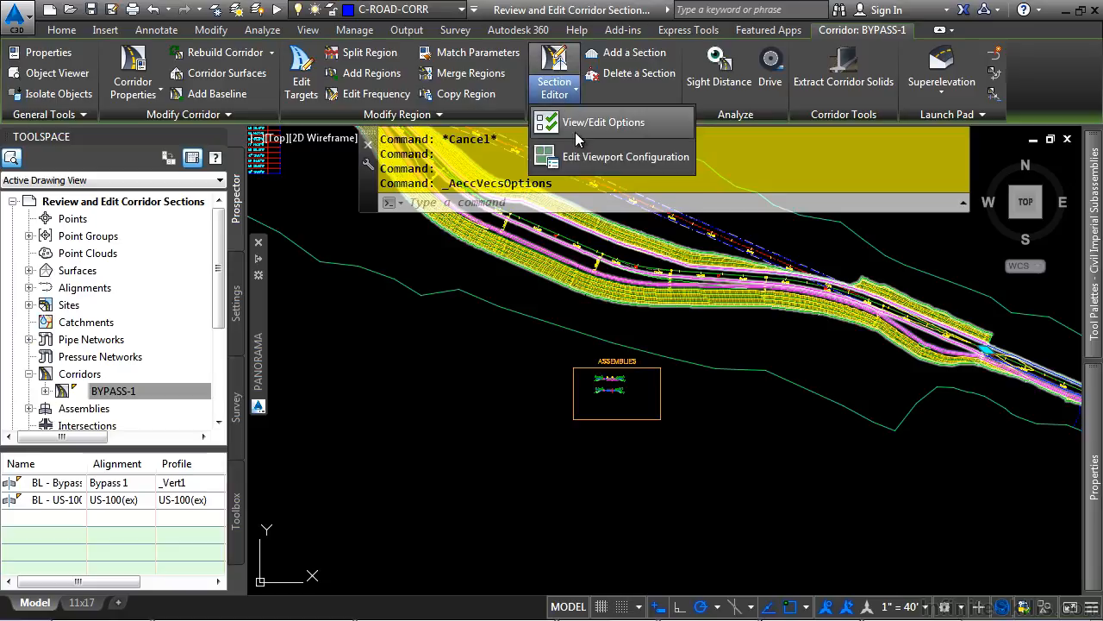
left_click(595, 153)
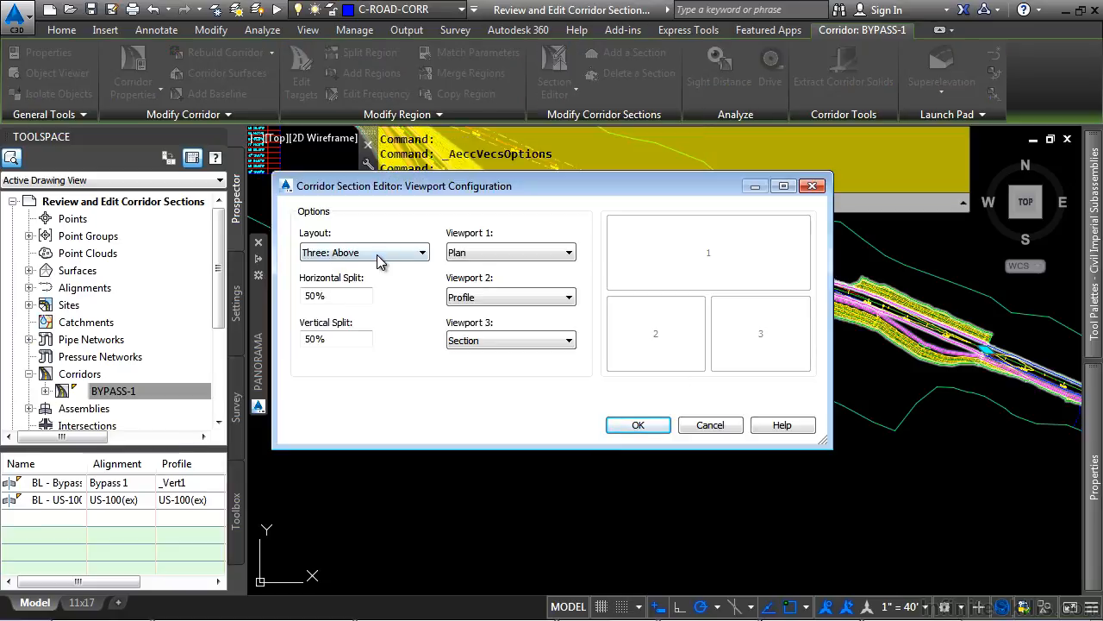
left_click(380, 255)
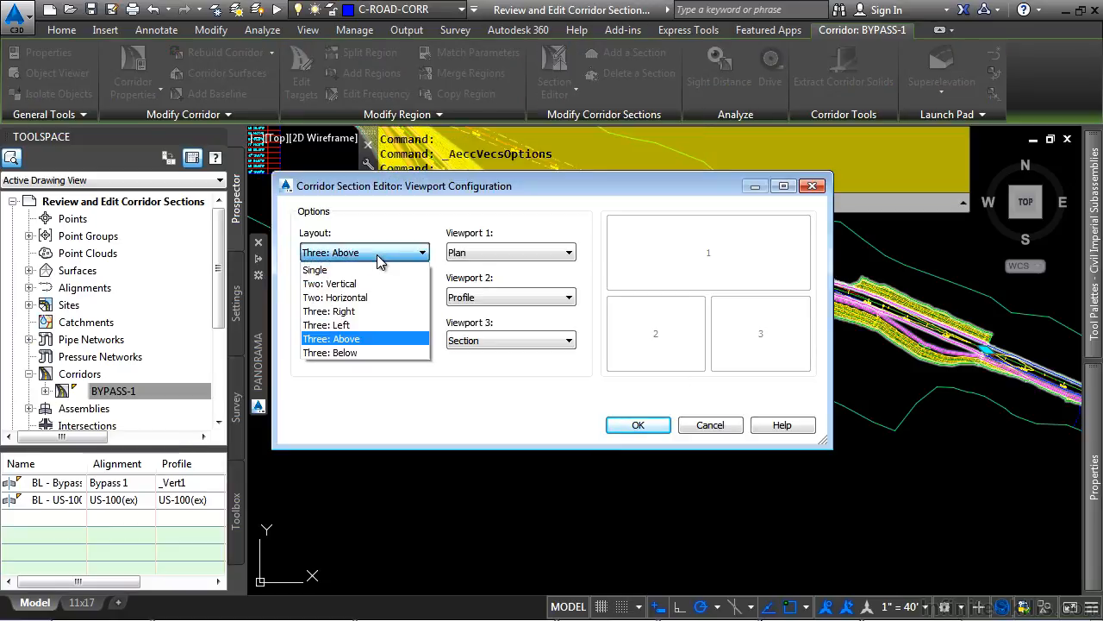
left_click(362, 298)
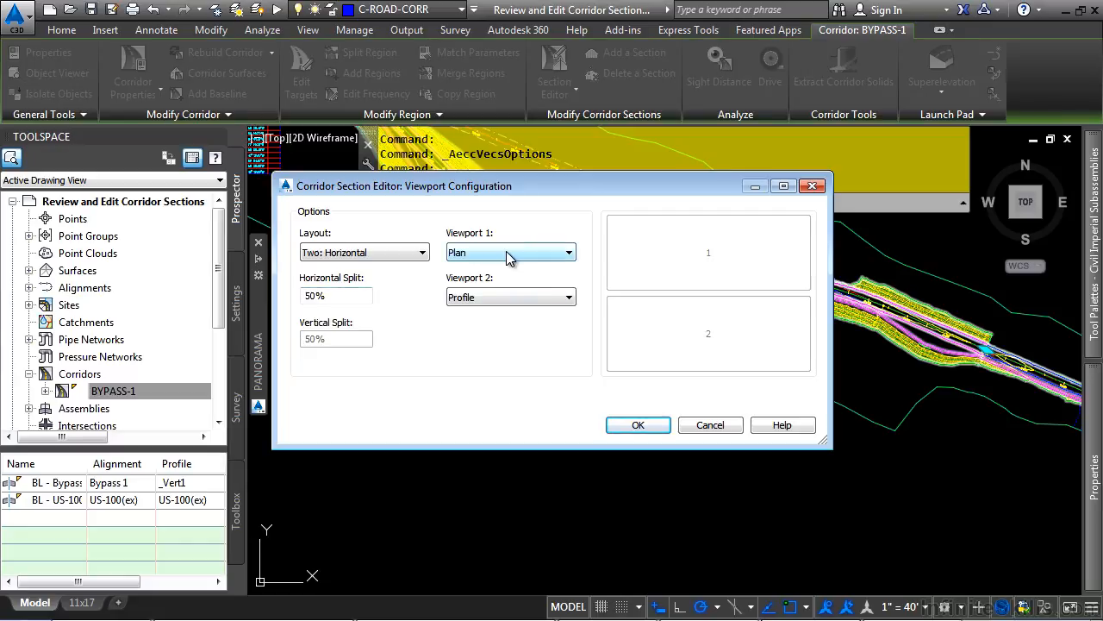
left_click(510, 297)
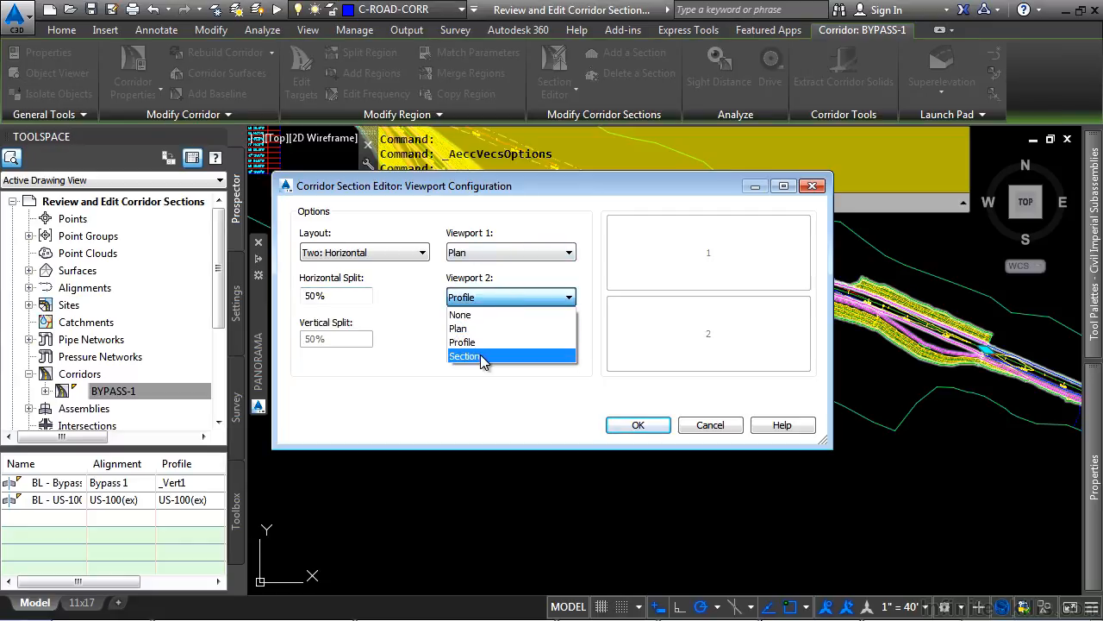
left_click(482, 356)
left_click(653, 431)
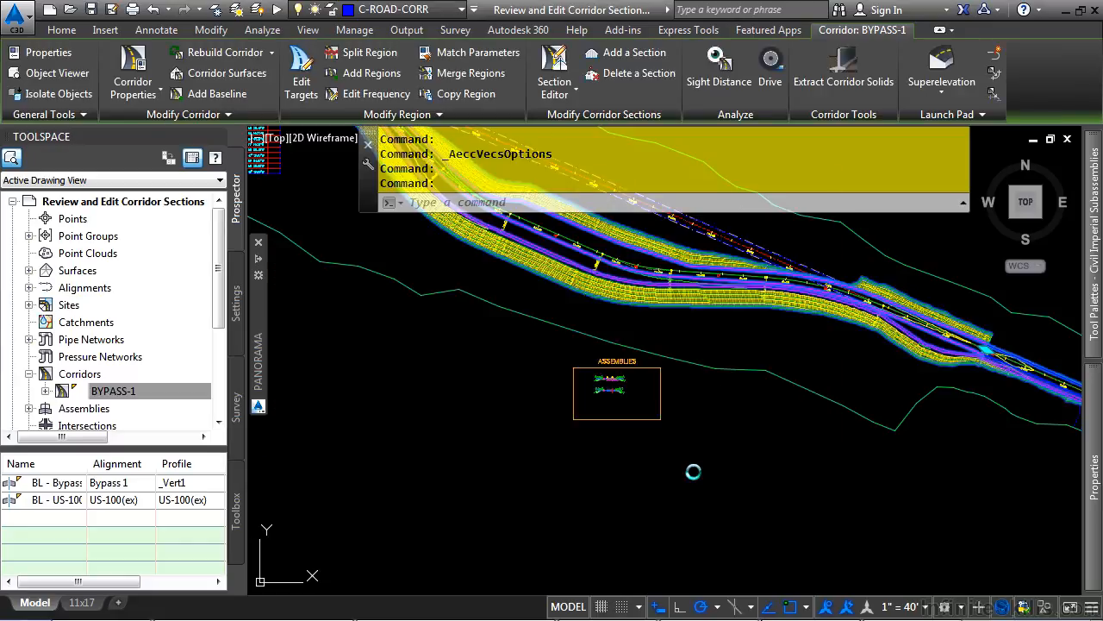
Open the Section Editor with the BL - Bypass 1 baseline and pick a station near 8+00 along the alignment in plan
left_click(564, 66)
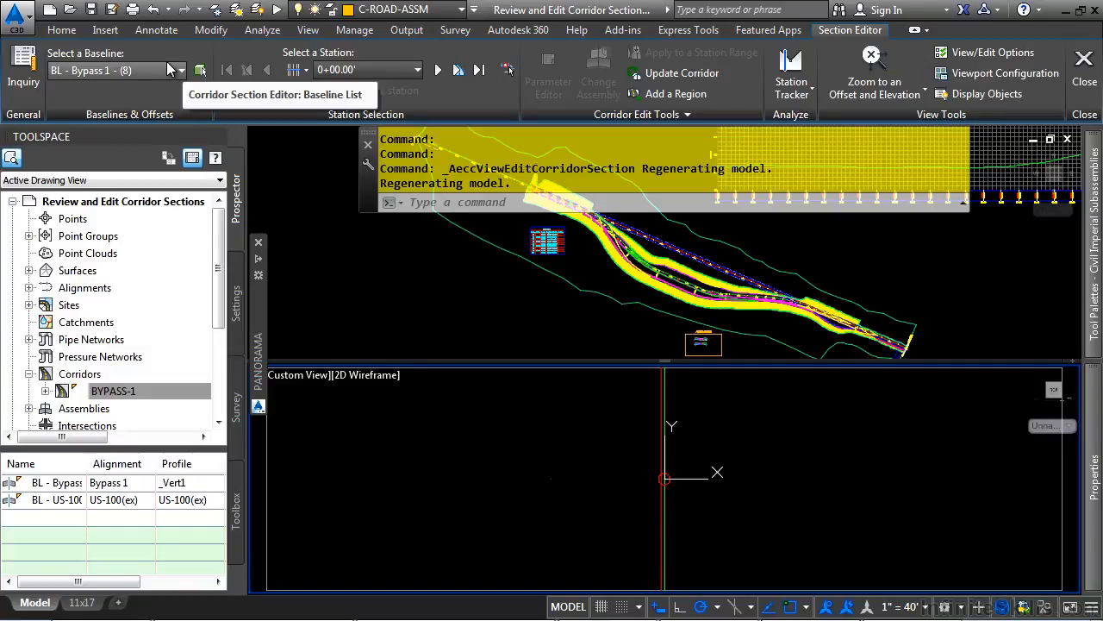
left_click(174, 70)
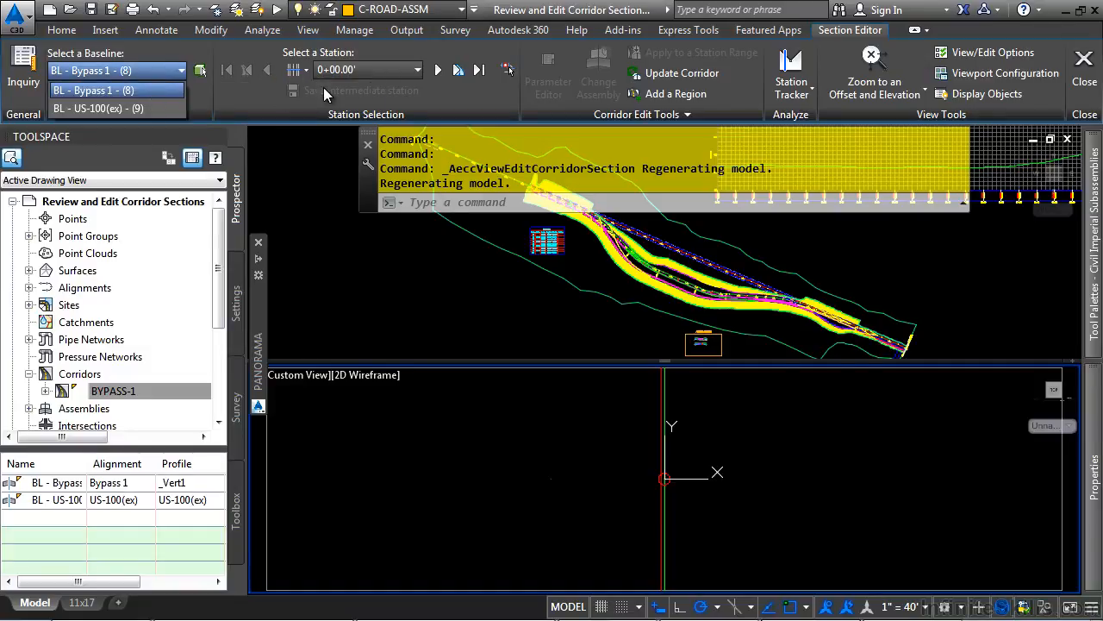
left_click(152, 89)
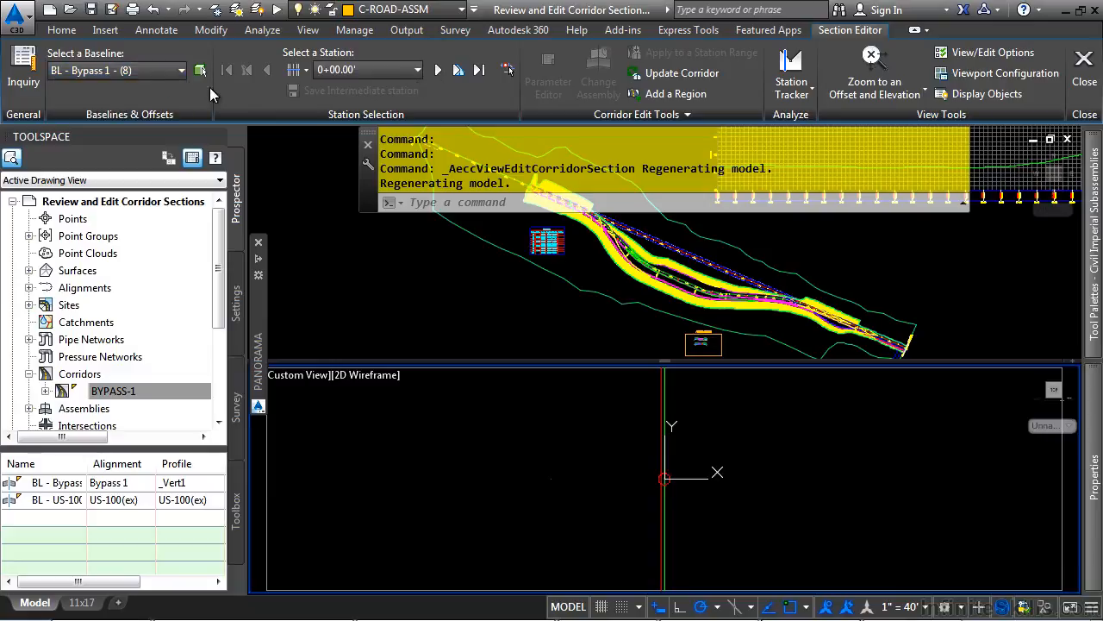
left_click(509, 69)
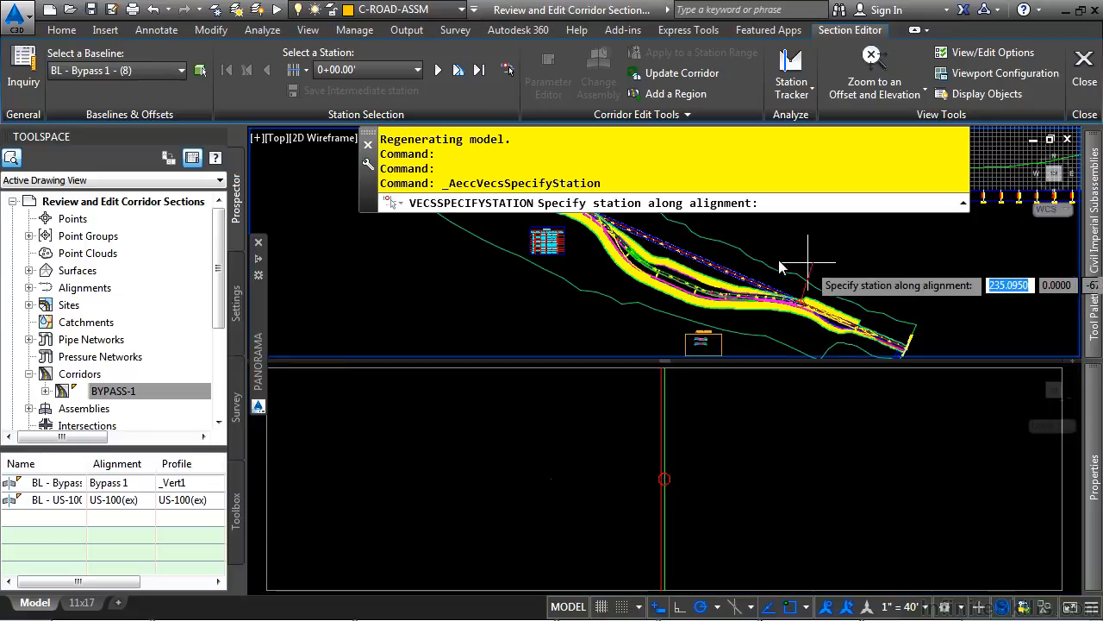
left_click(811, 315)
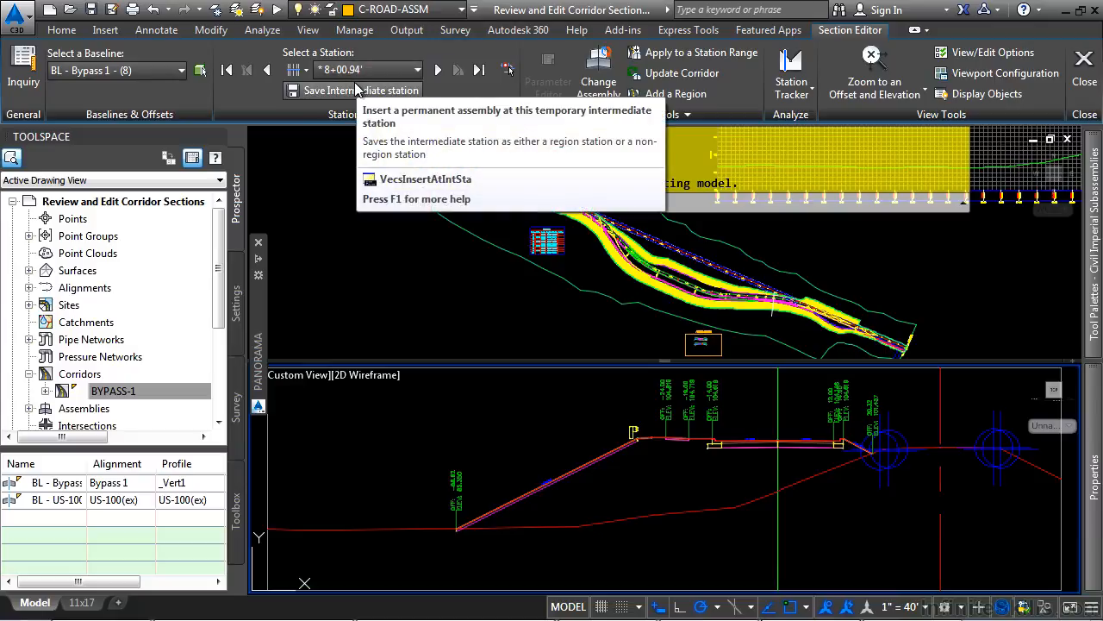
Advance through the corridor sections one station at a time to station 8+30.00'
left_click(431, 72)
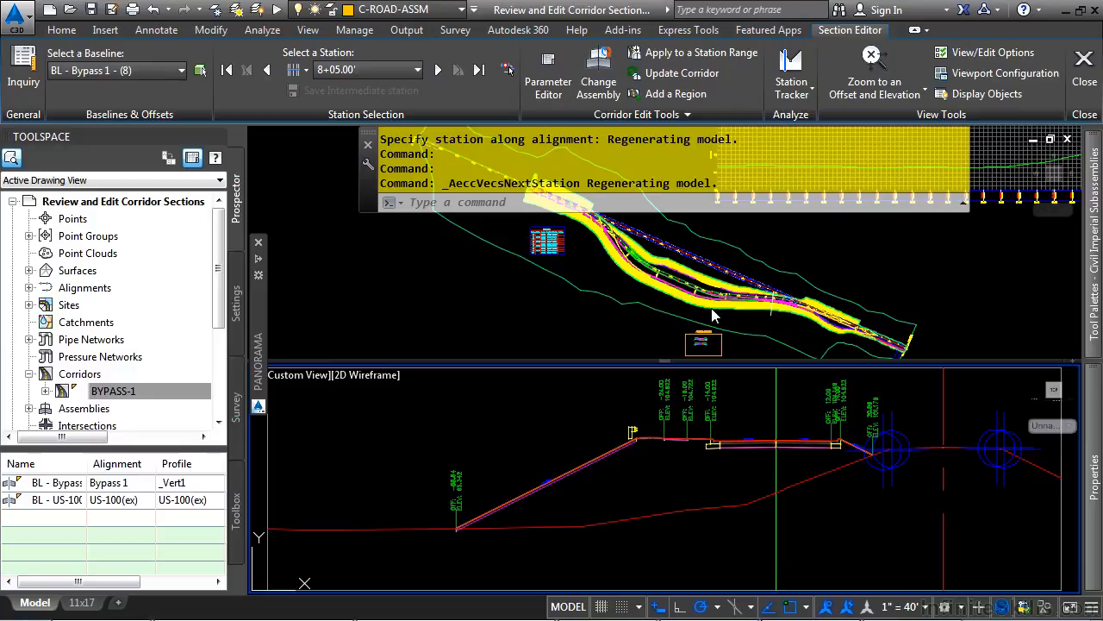
left_click(437, 72)
left_click(437, 72)
left_click(437, 72)
left_click(438, 70)
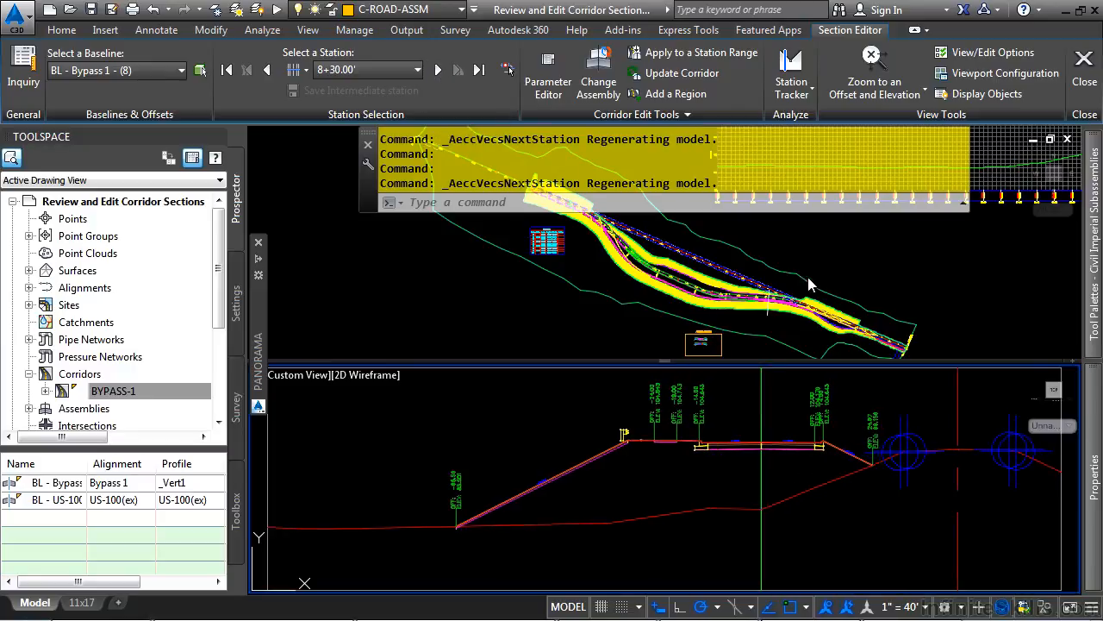
Move the section line along the alignment in the plan view to just past 12+00, and step back to station 12+00.38'
left_click(796, 268)
scroll(763, 317, "up", 5)
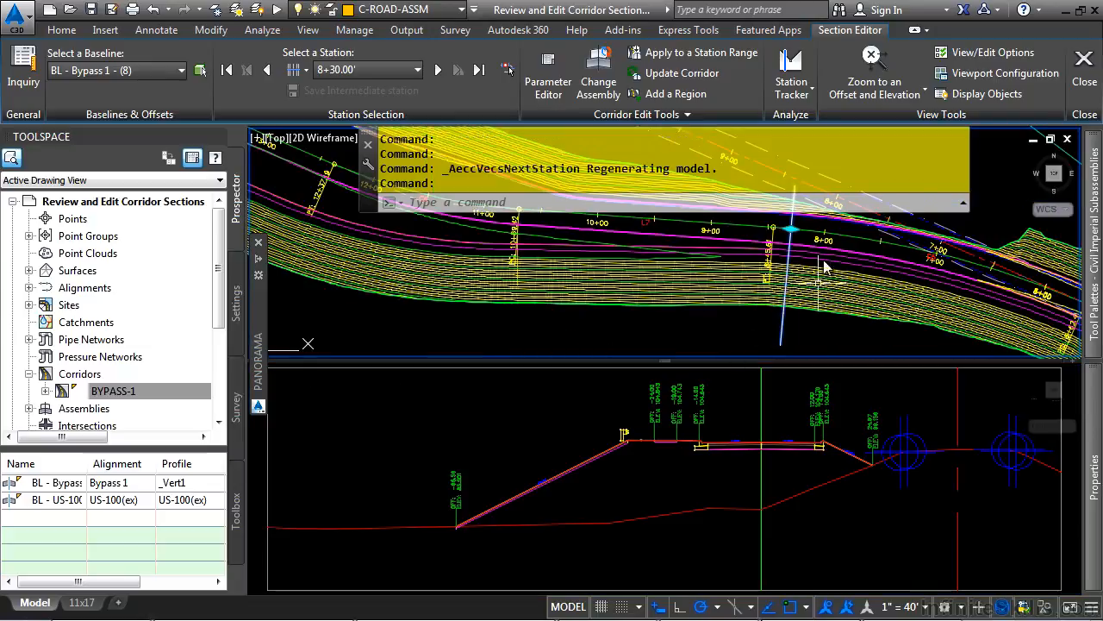
left_click(792, 231)
left_click(792, 231)
middle_click_drag(620, 289, 800, 301)
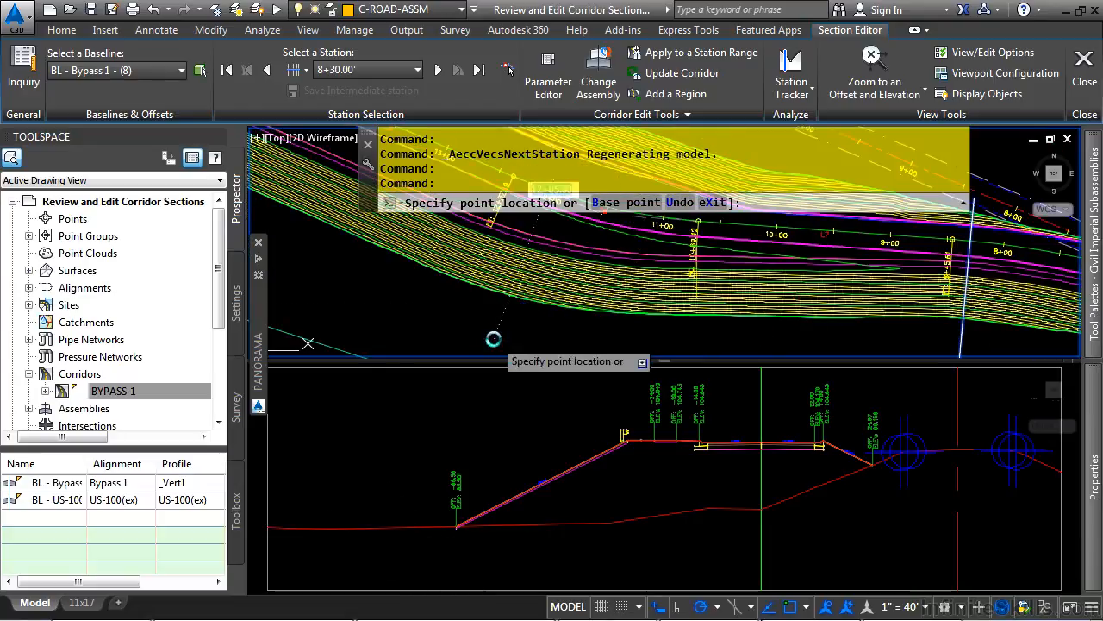
left_click(500, 345)
left_click(541, 407)
left_click(532, 418)
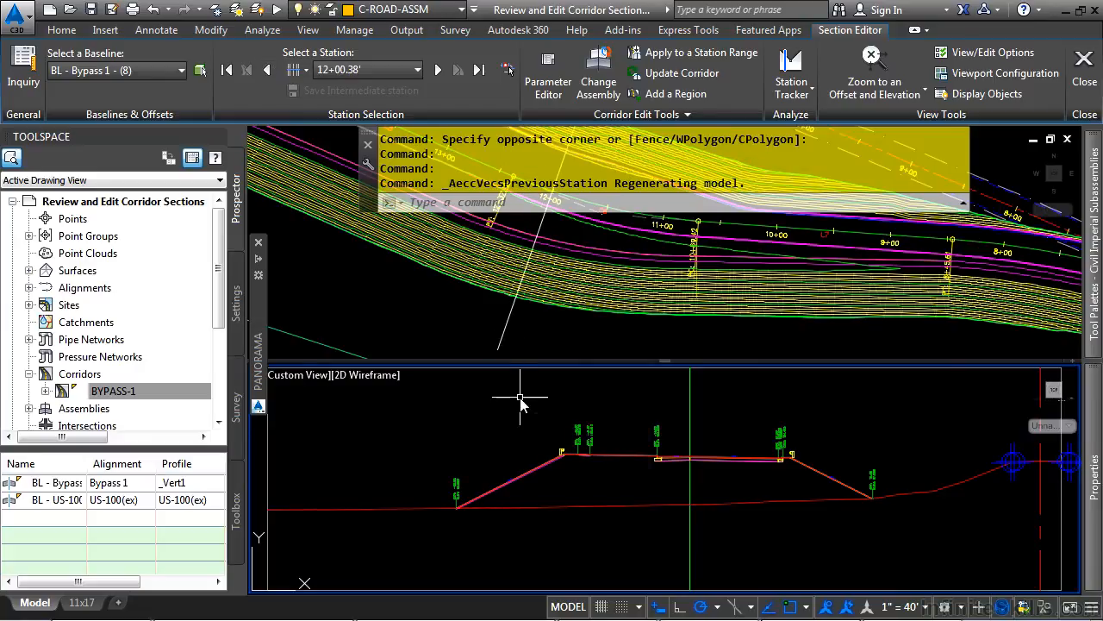
Inspect the lanes and curb in the section view up close, and step back to station 12+00.00'
mouse_move(521, 398)
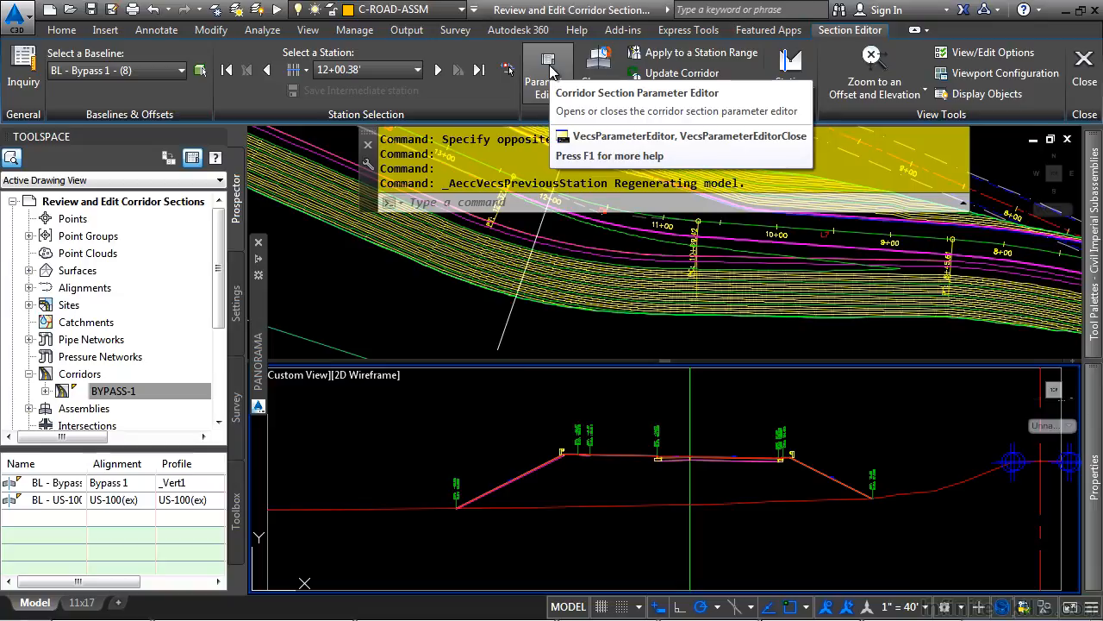
scroll(690, 474, "up", 3)
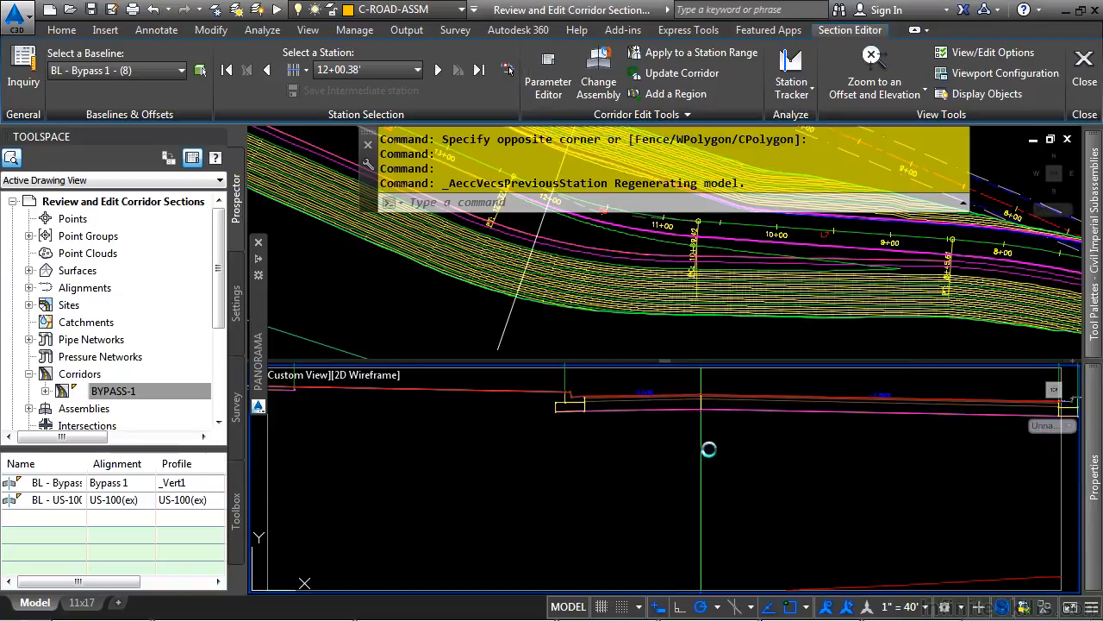
scroll(703, 453, "up", 3)
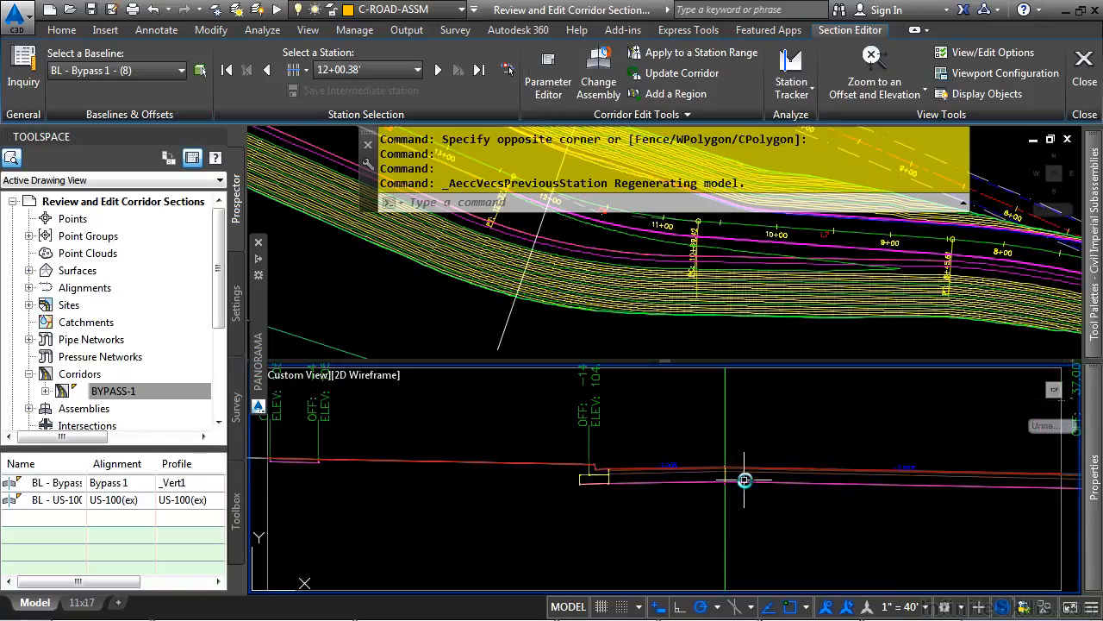
left_click(272, 68)
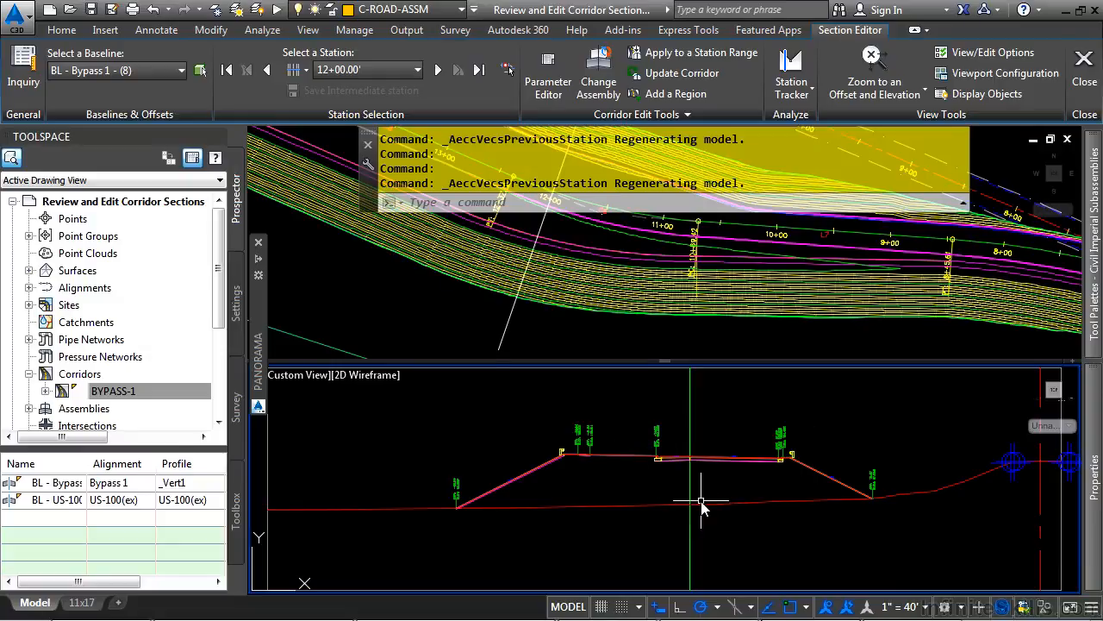
Frame the section between the guardrail and the centerline, and hold that view with Zoom to an Offset and Elevation
mouse_move(741, 466)
scroll(668, 446, "up", 3)
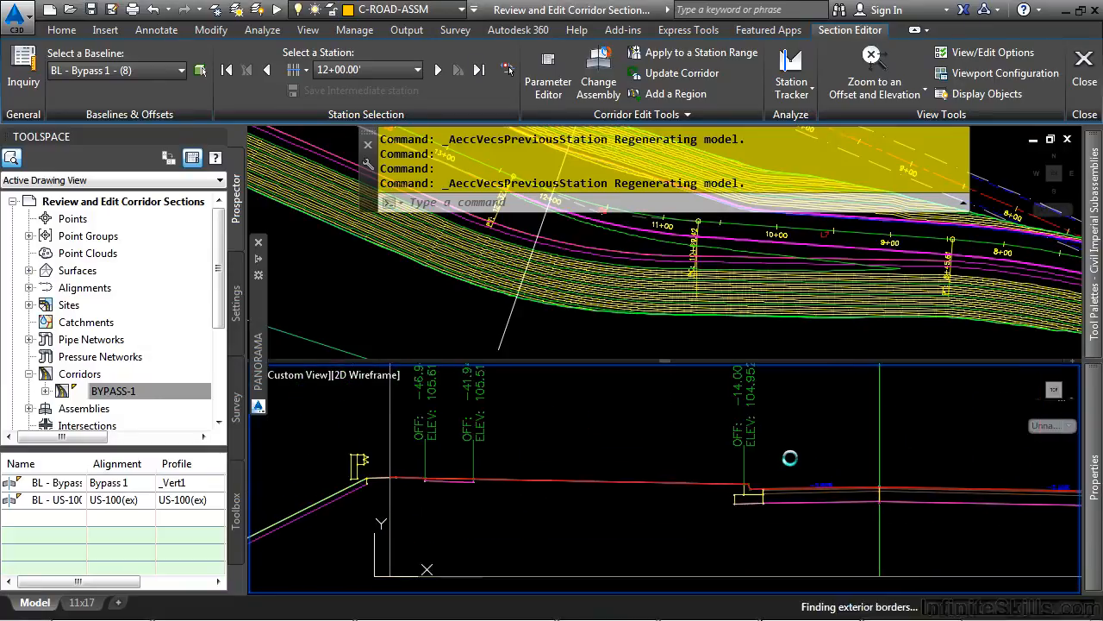
scroll(798, 468, "down", 2)
scroll(752, 493, "up", 2)
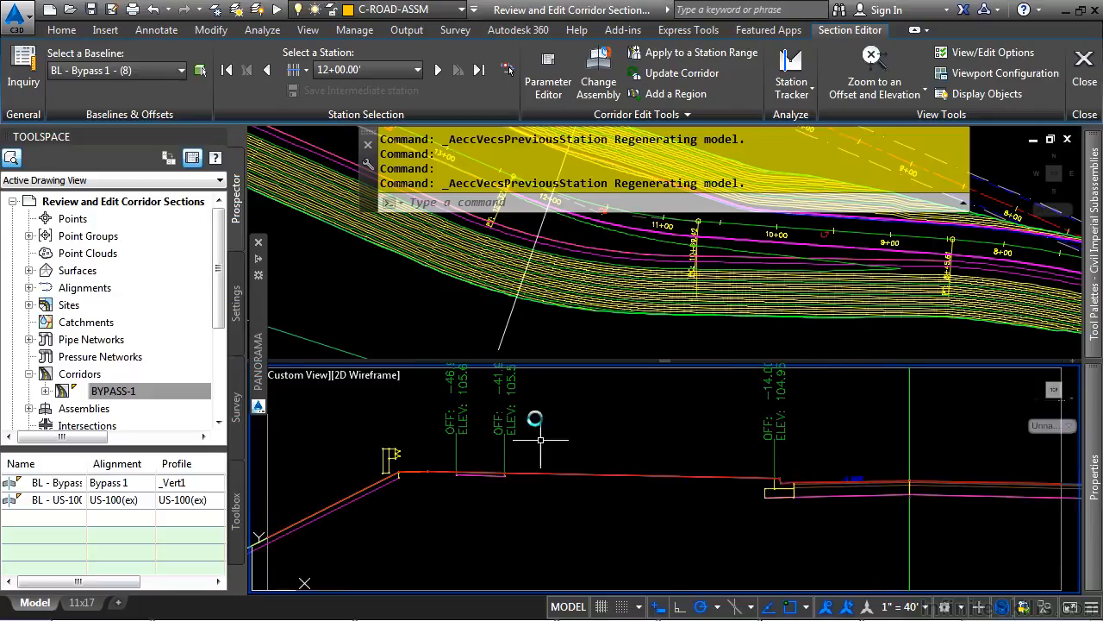
left_click(900, 99)
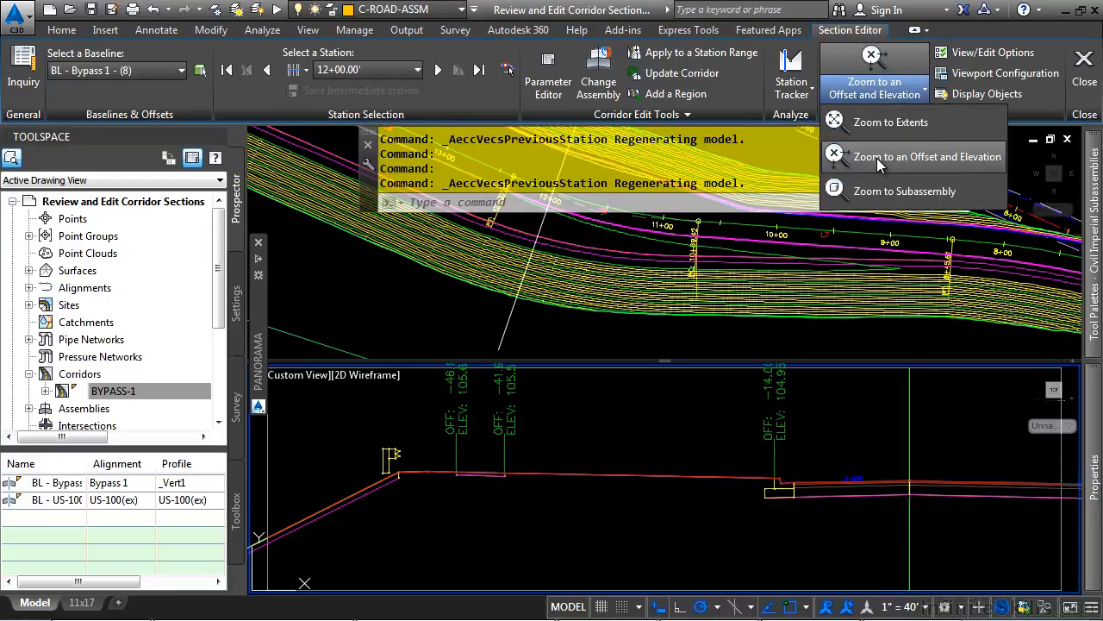
left_click(916, 158)
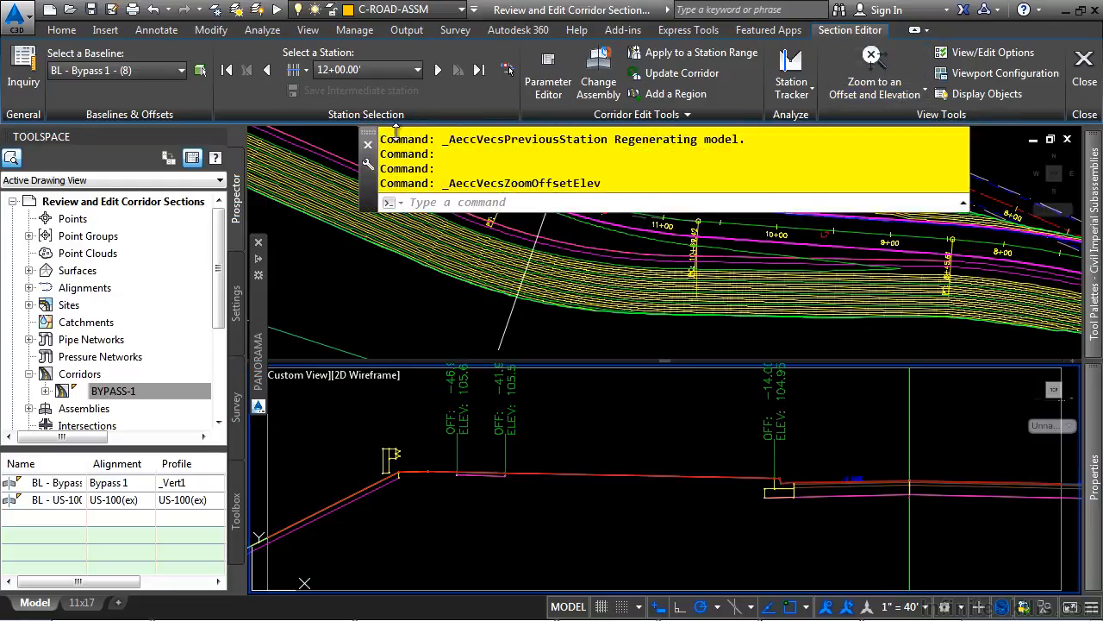
Check the held section zoom by stepping forward to station 12+00.38' and back to 12+00.00'
left_click(435, 72)
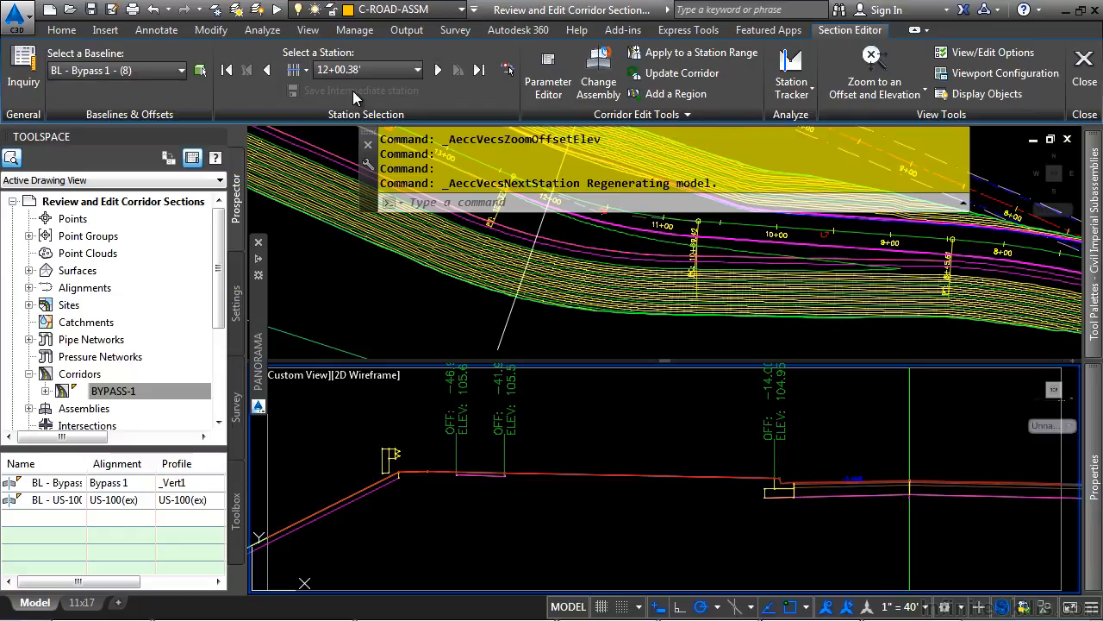
left_click(268, 70)
mouse_move(618, 483)
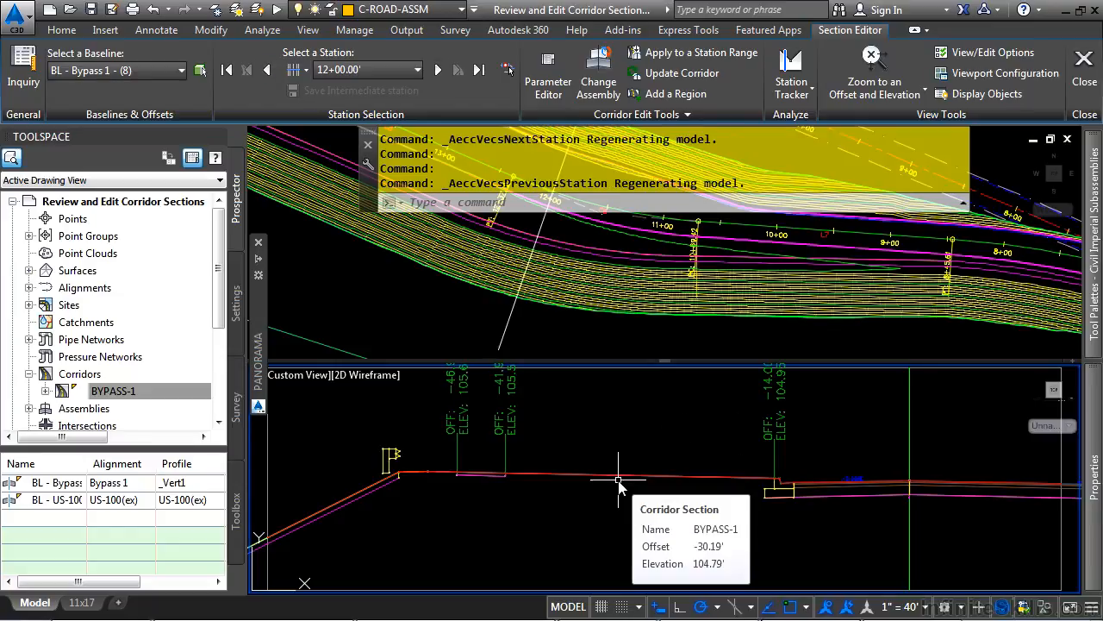
Open the corridor Parameter Editor for station 12+00.00' and collapse its tree to the Left group's subassemblies
left_click(545, 90)
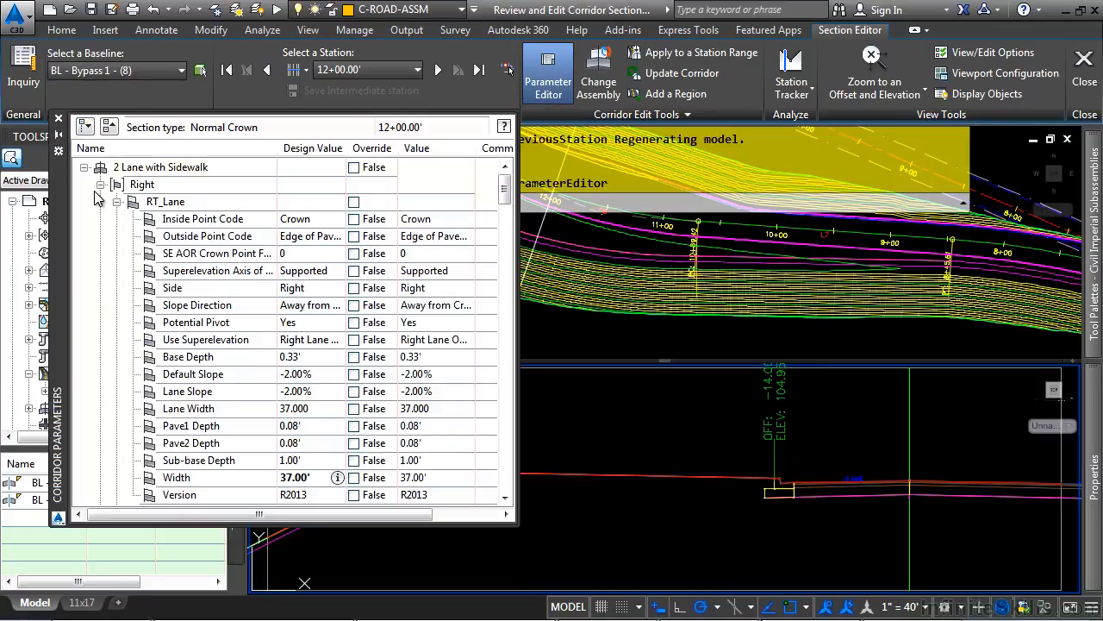
left_click(100, 185)
left_click(100, 202)
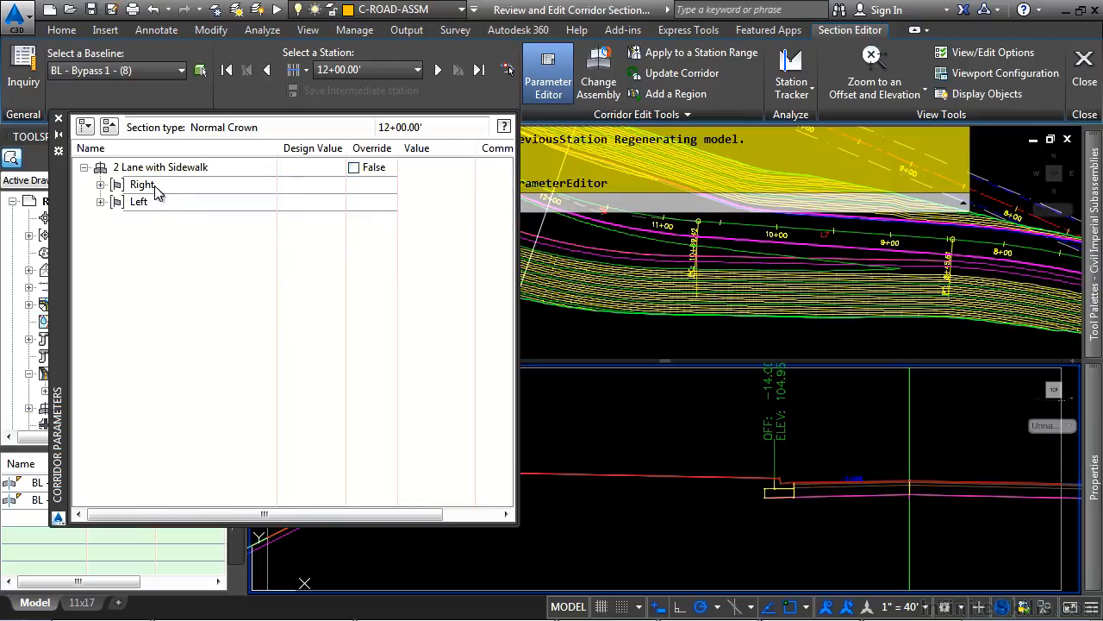
left_click(100, 204)
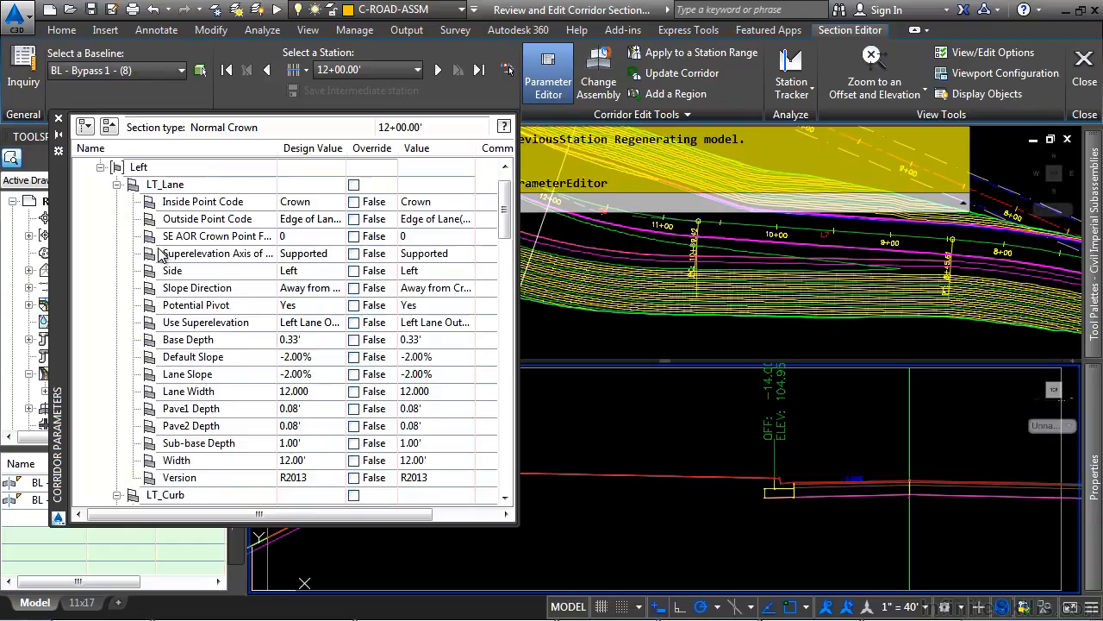
left_click(117, 184)
left_click(117, 203)
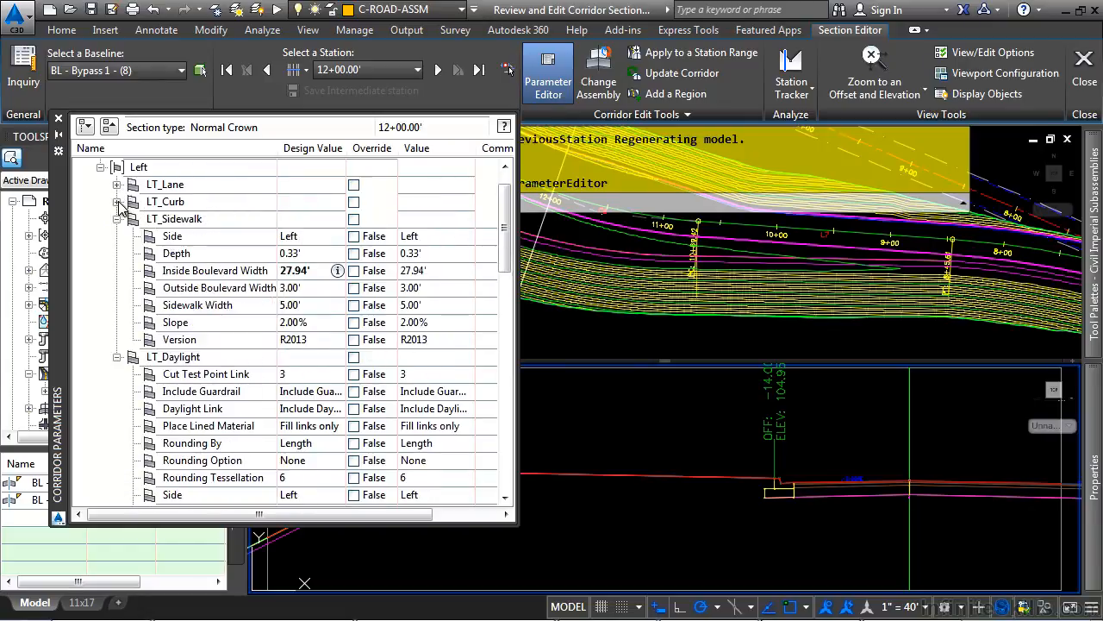
left_click(117, 220)
left_click(116, 236)
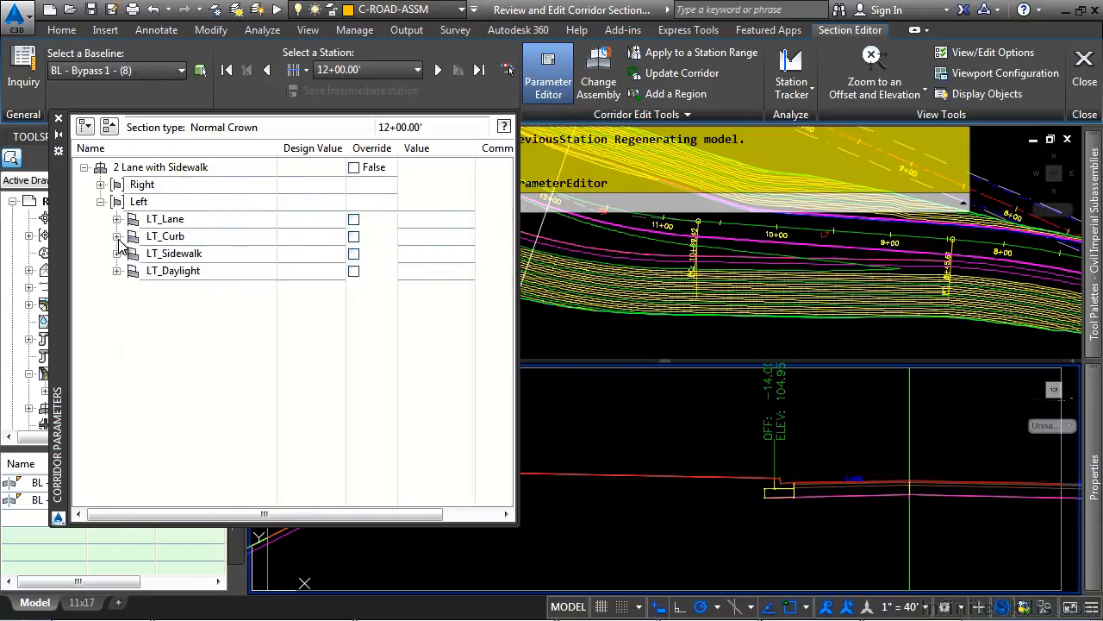
Override the LT_Lane subassembly's Default Slope at station 12+00.00' with 2.00%
left_click(117, 219)
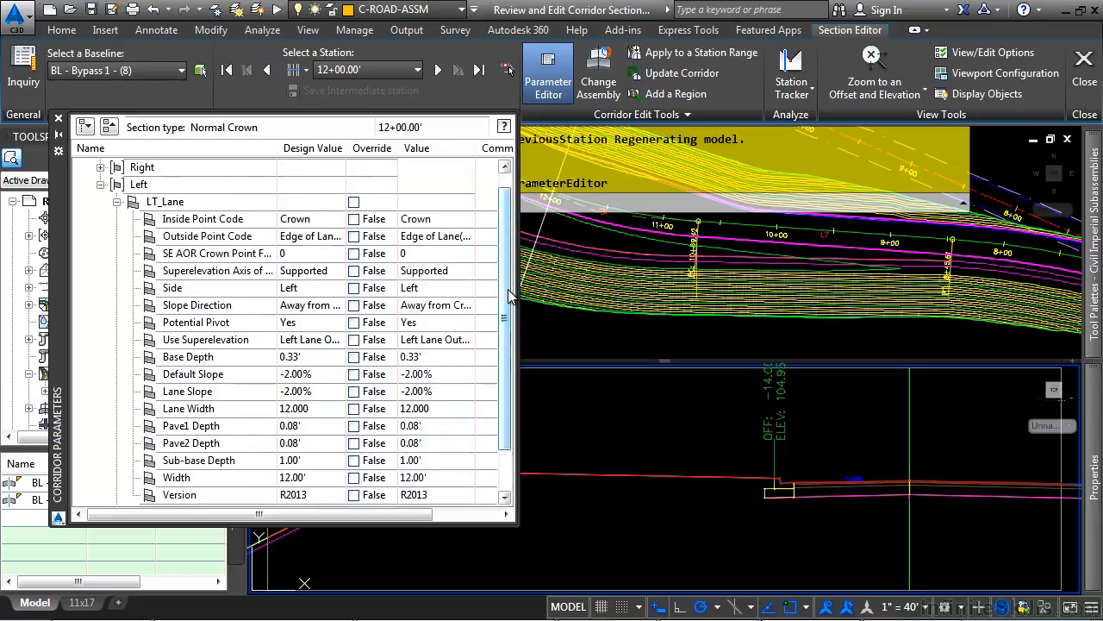
scroll(505, 302, "down", 1)
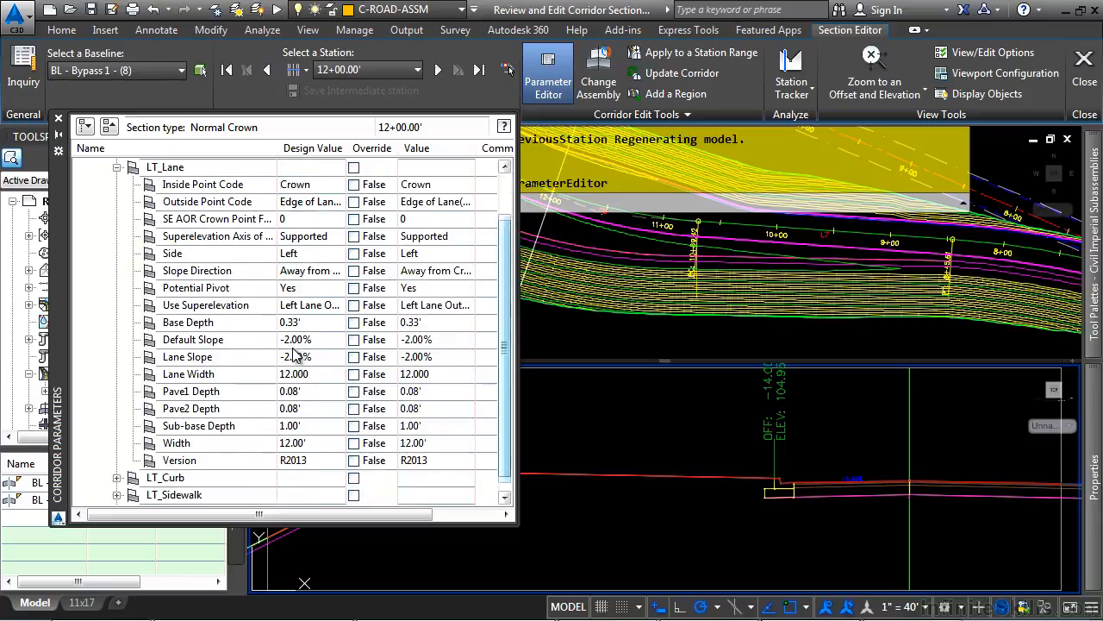
left_click(432, 340)
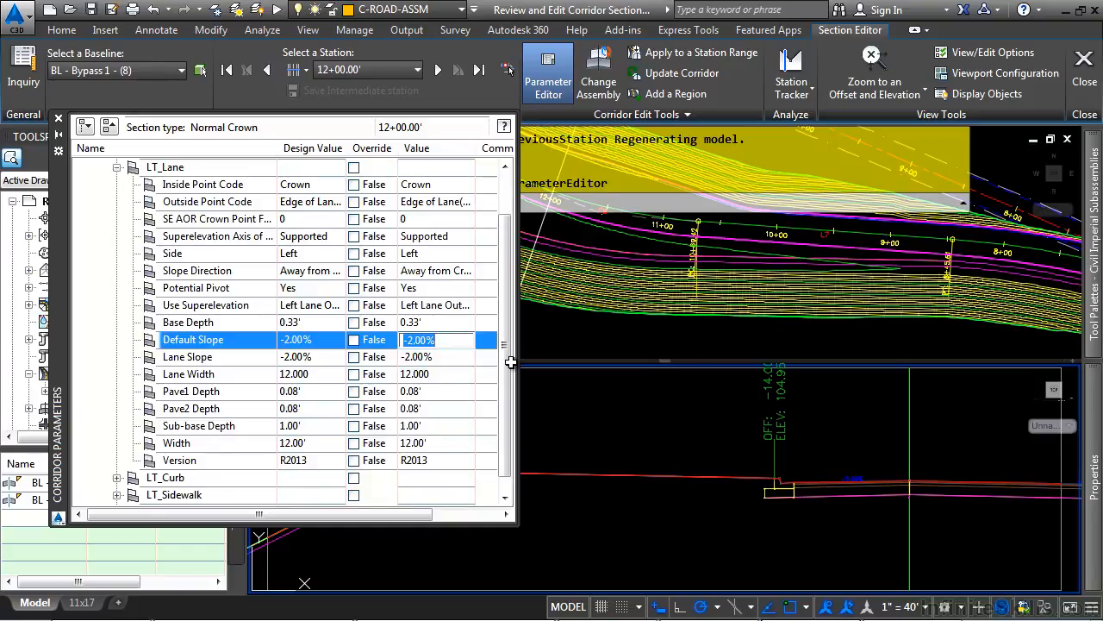
type("2")
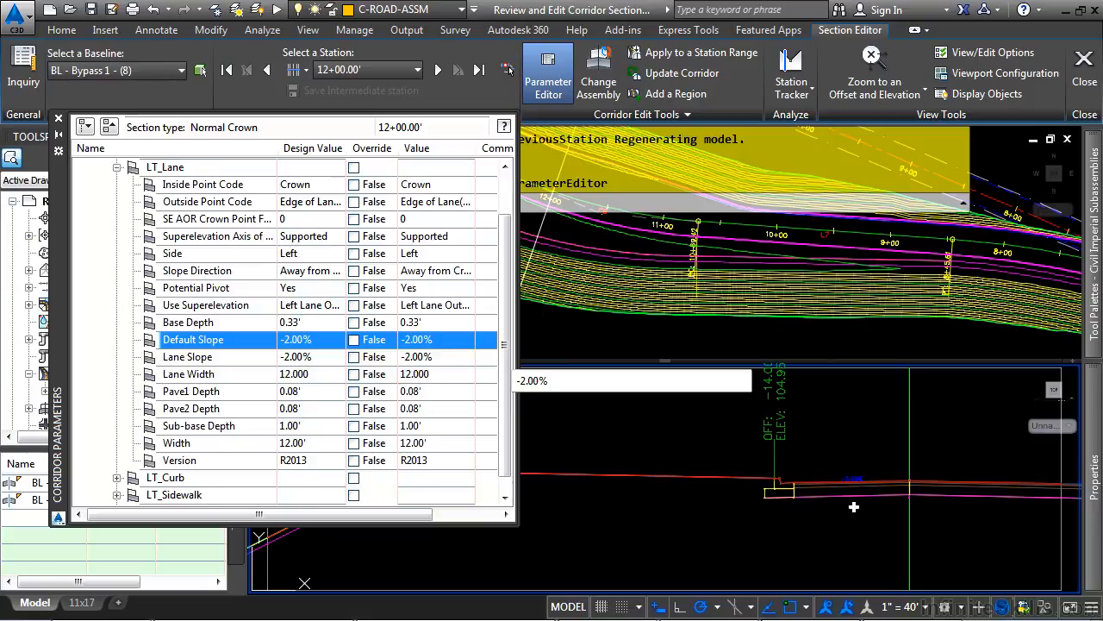
key("Return")
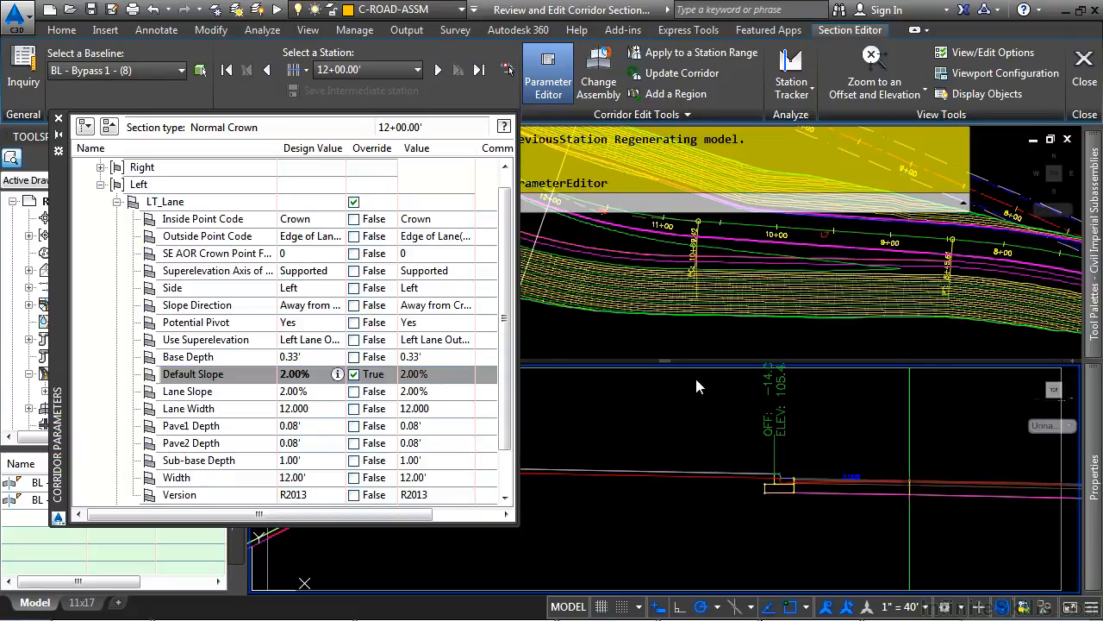
Apply the lane slope override to the station range from 12+00.00' to 14+52.69', picking the end station on the alignment in plan
left_click(675, 52)
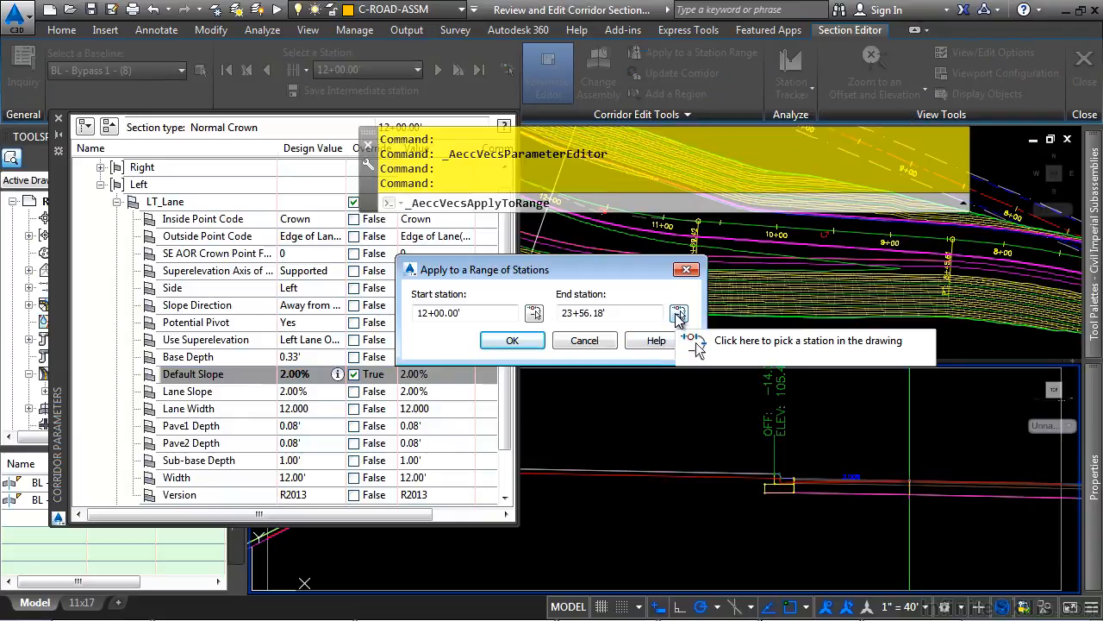
left_click(679, 314)
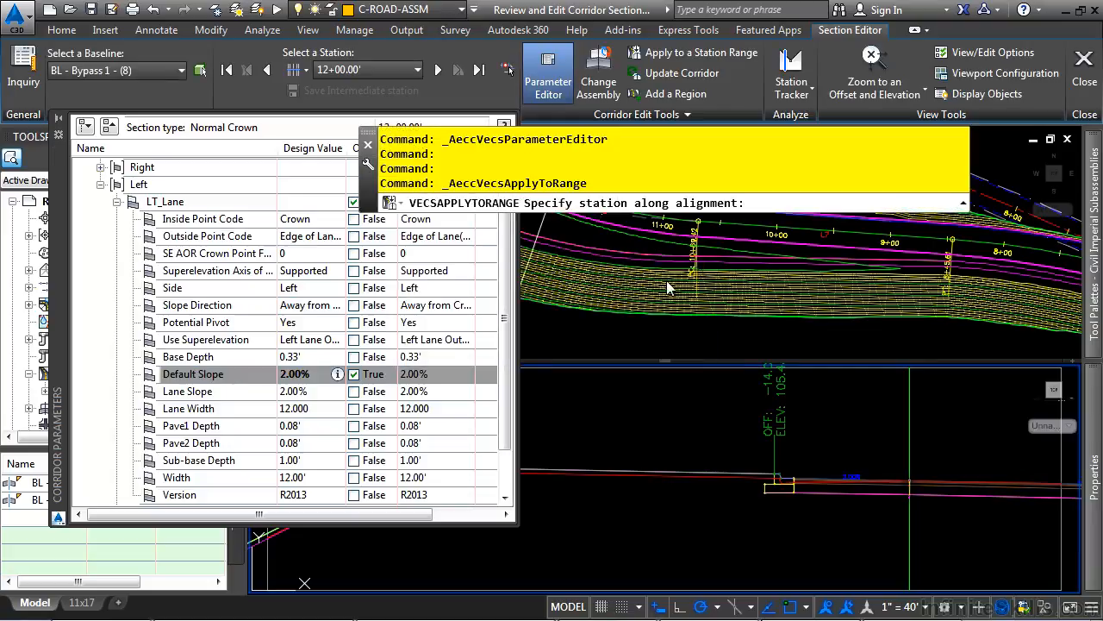
left_click(625, 244)
scroll(670, 269, "down", 4)
middle_click_drag(671, 270, 823, 386)
scroll(668, 297, "up", 5)
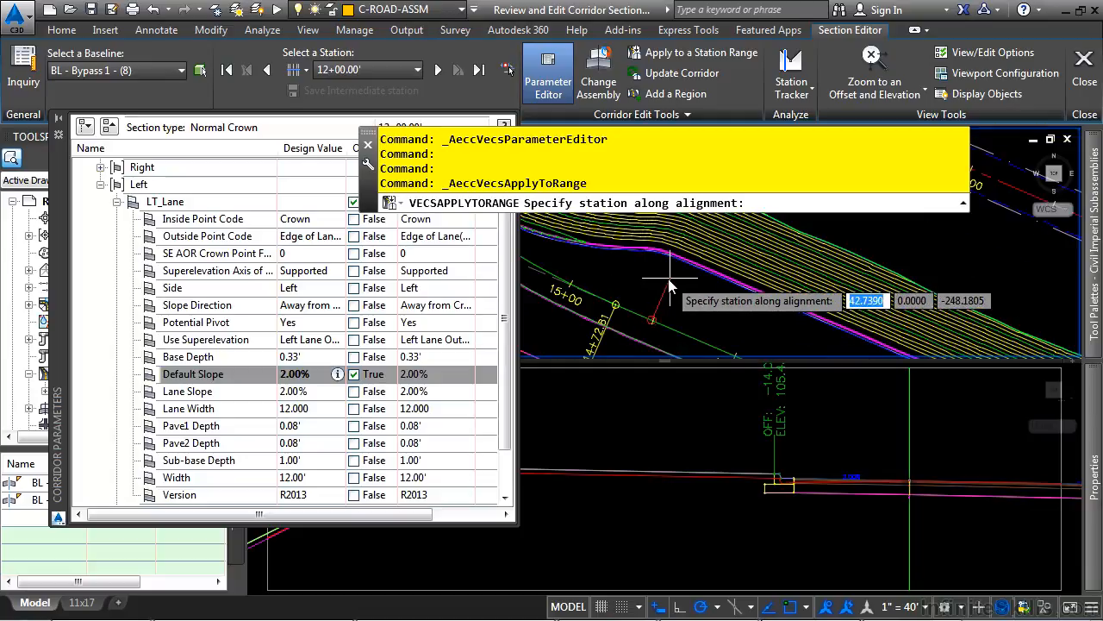
scroll(681, 302, "up", 3)
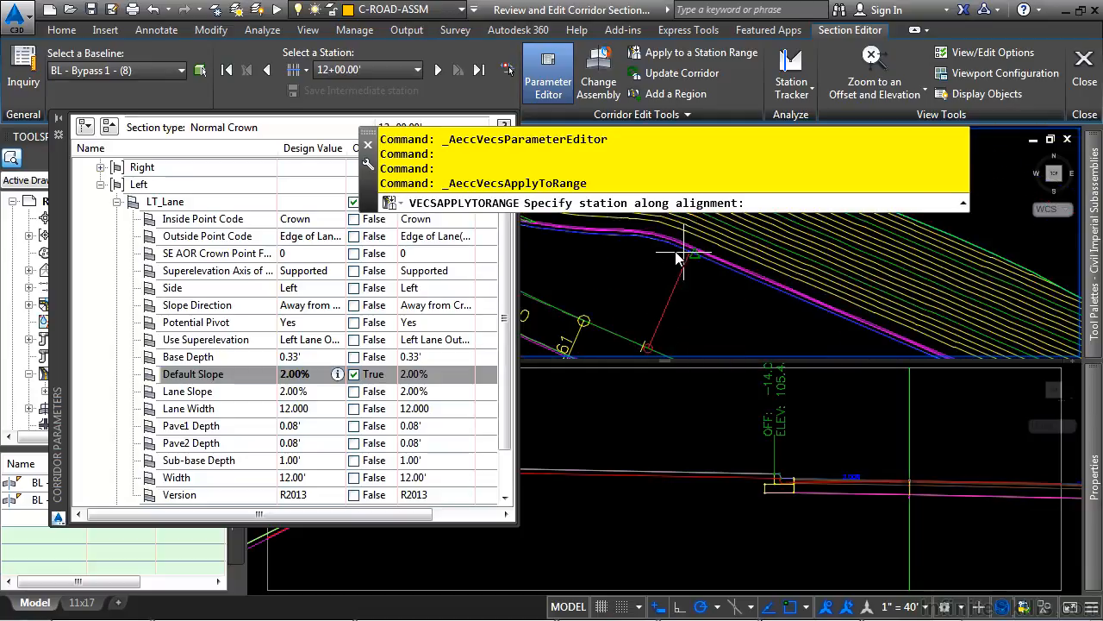
left_click(675, 250)
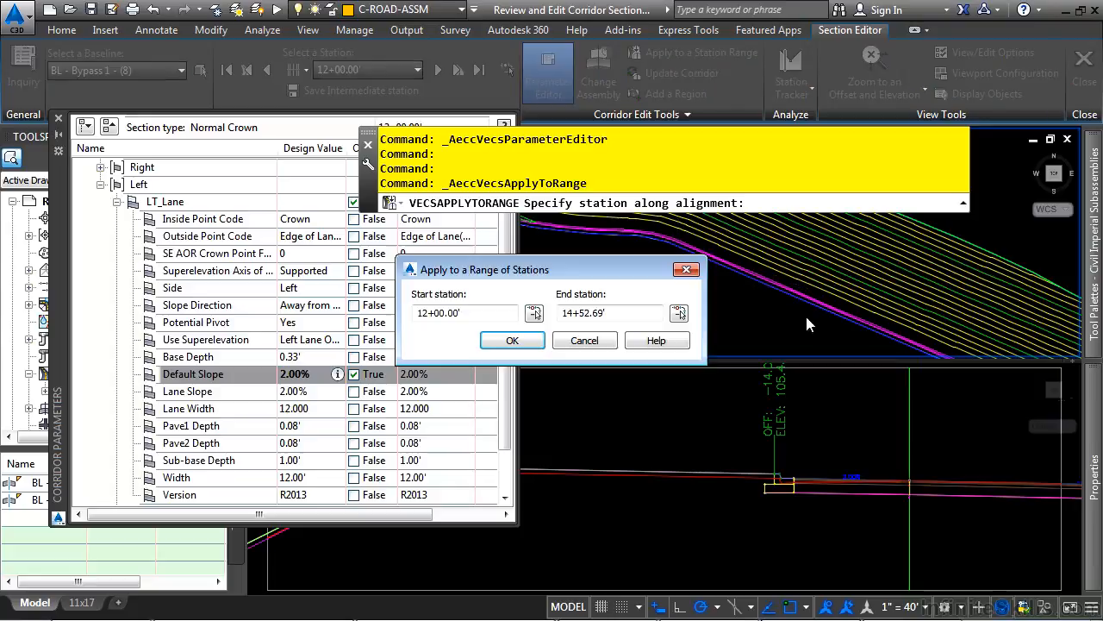
left_click(509, 340)
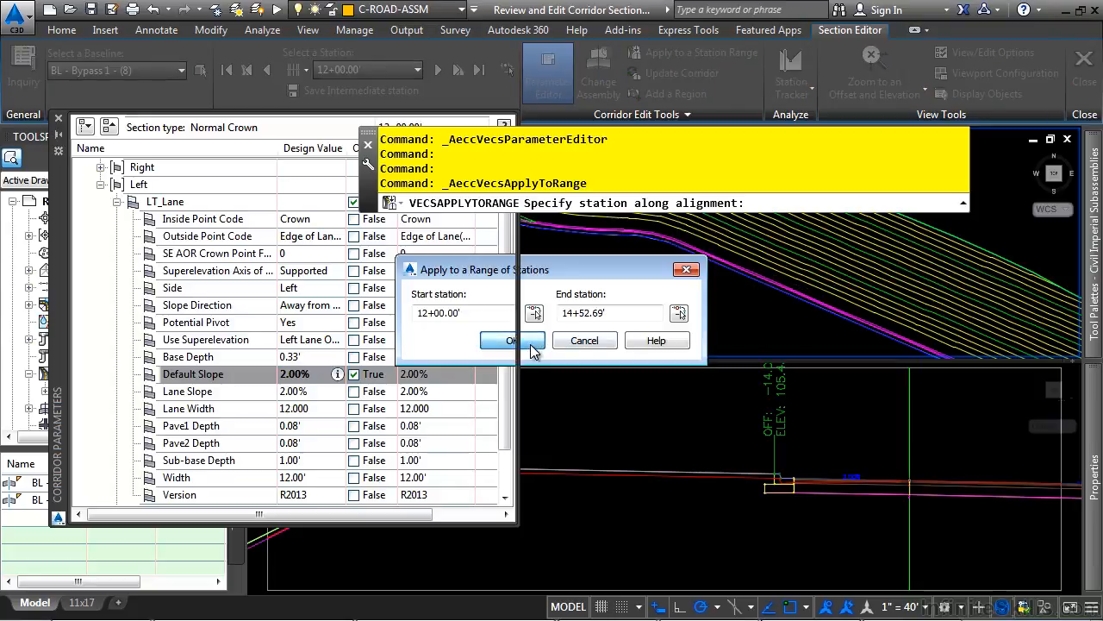
Check the overridden lane slope in the section view by stepping forward through station 12+00.38' to 12+05.00'
left_click(719, 438)
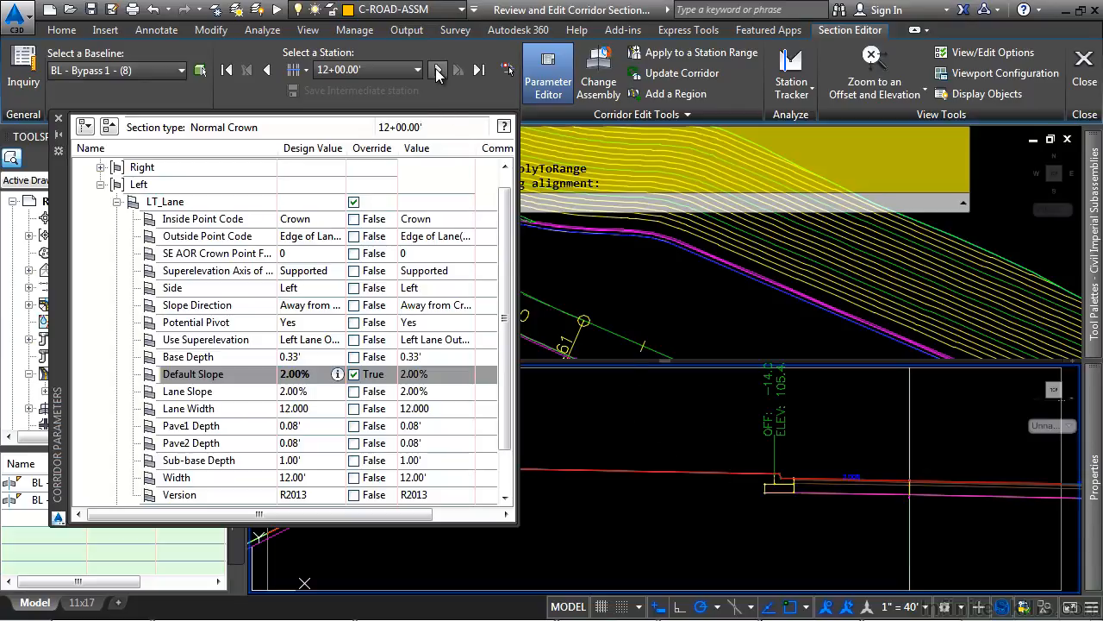
left_click(437, 70)
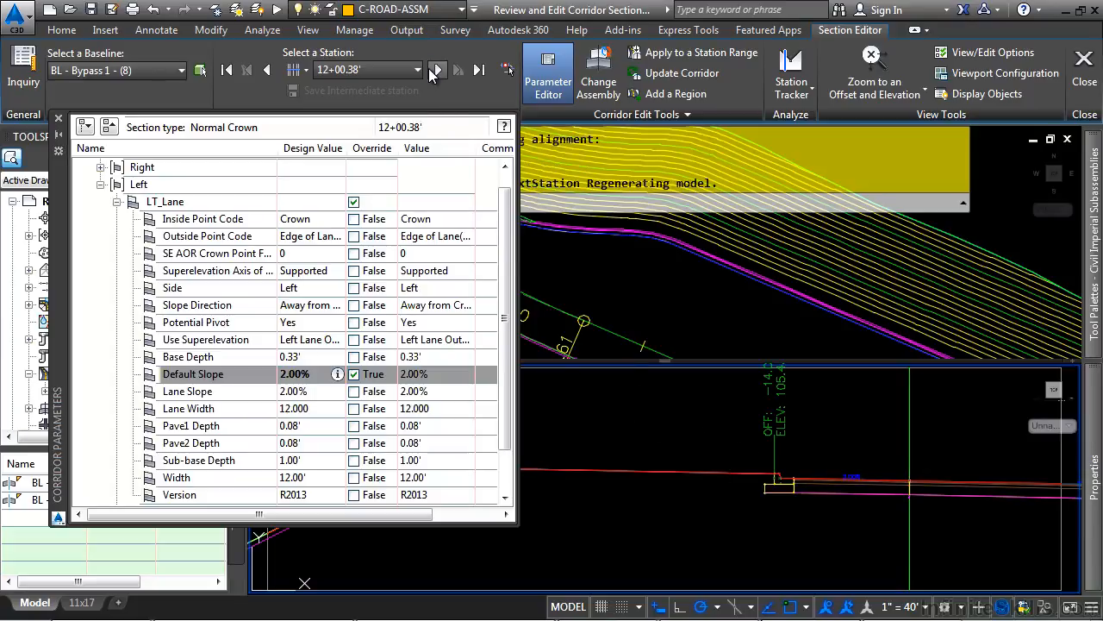
left_click(435, 70)
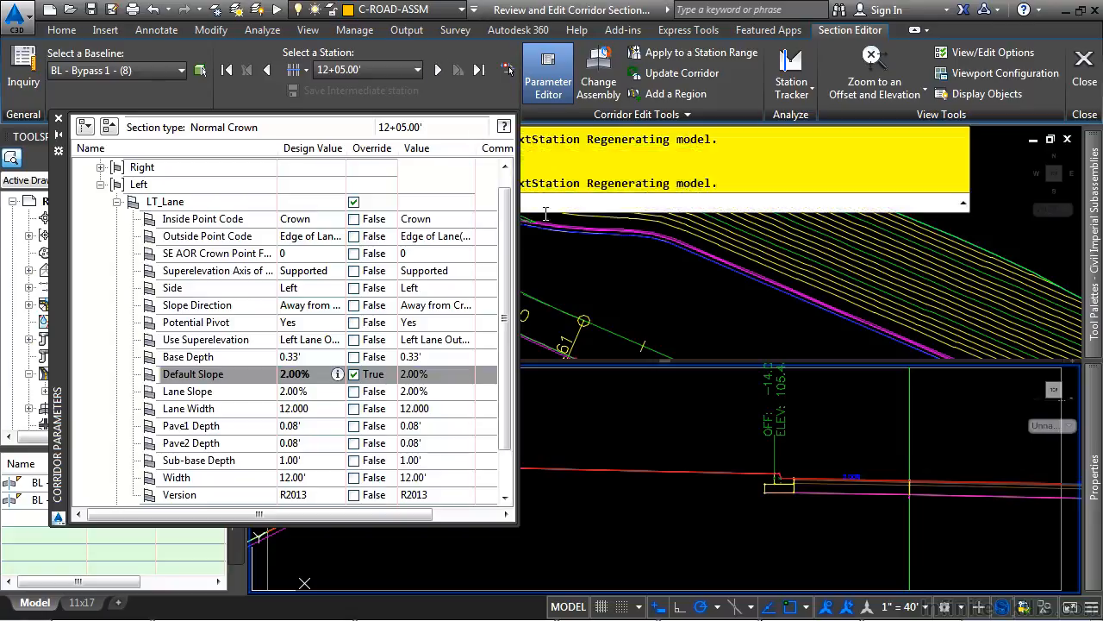